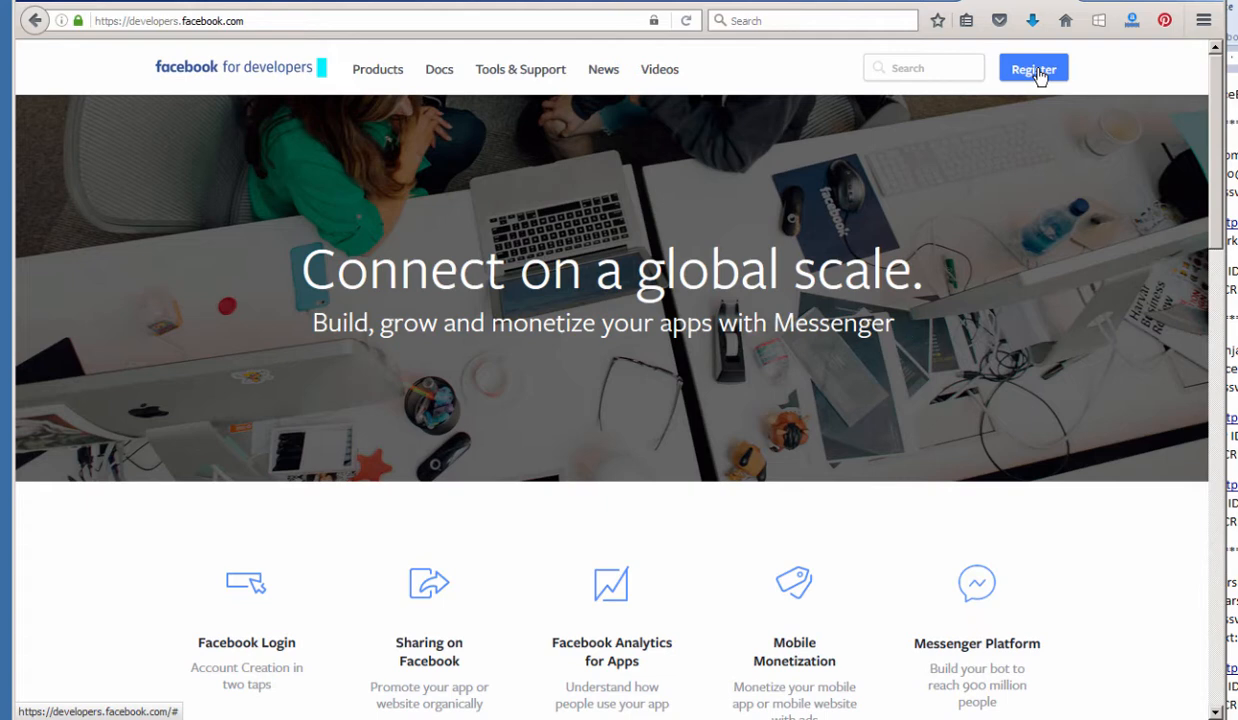
Register as a Facebook developer, accepting the platform and privacy policies and confirming completion.
left_click(1034, 70)
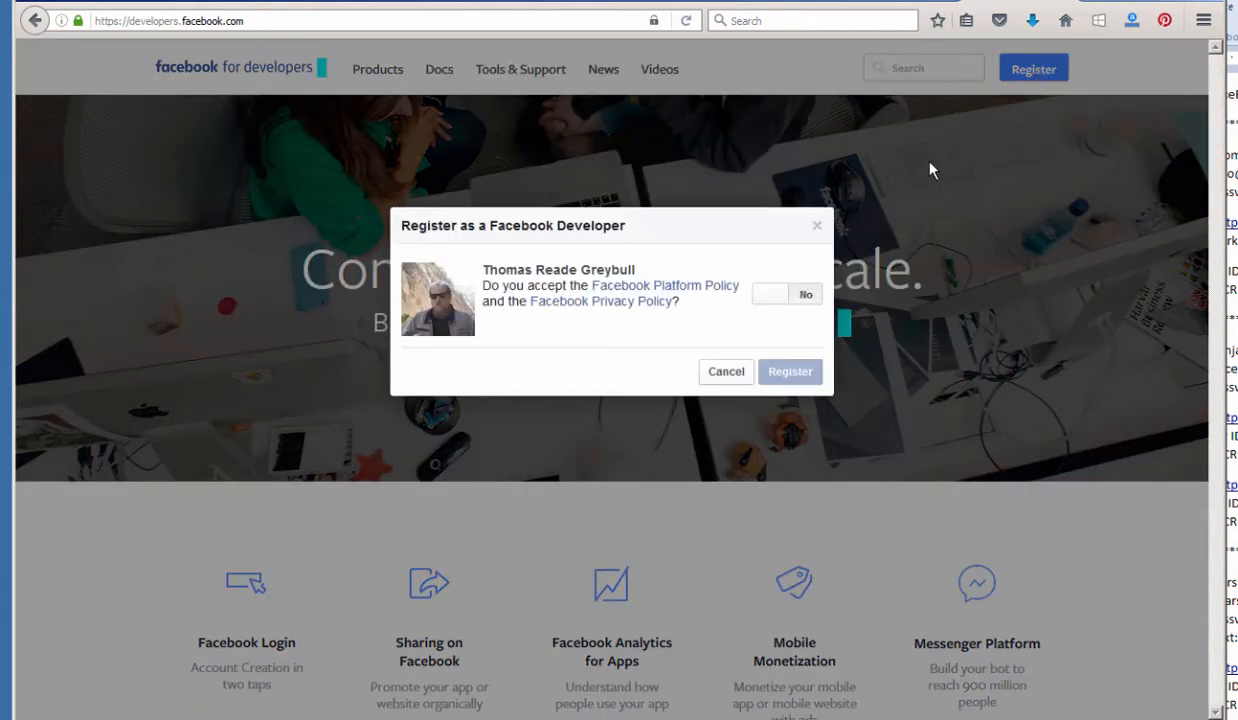
left_click(788, 296)
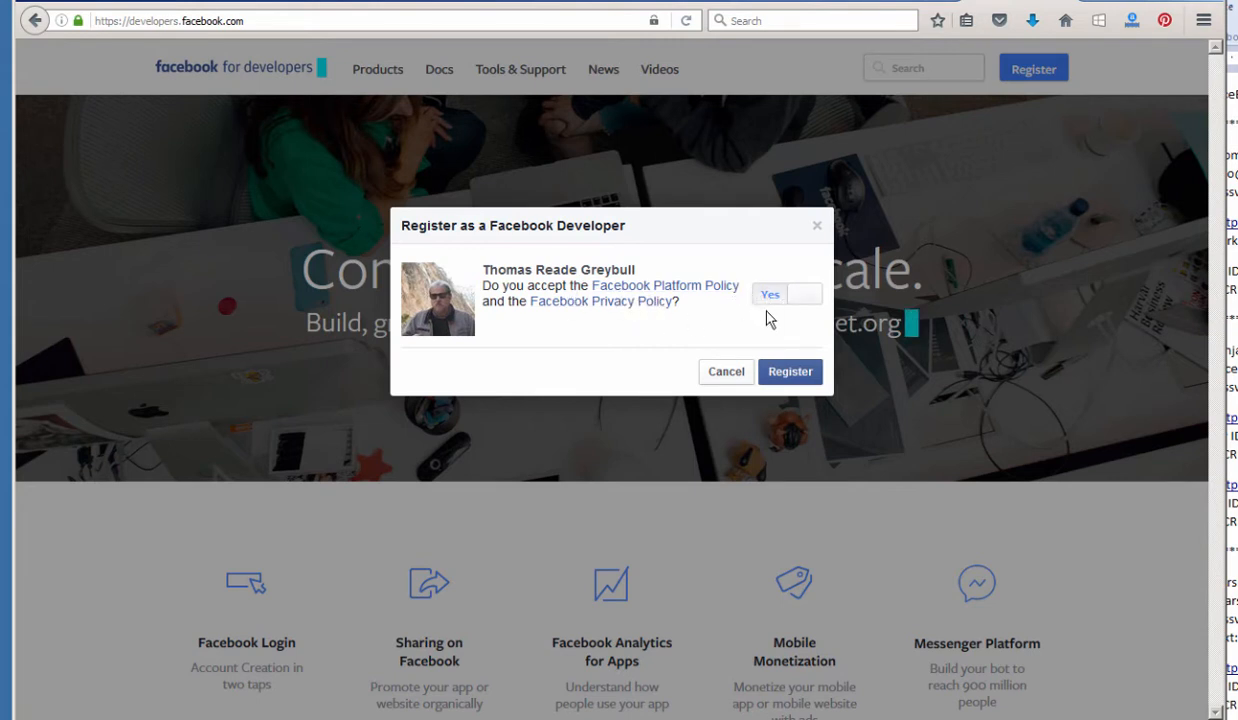
left_click(795, 378)
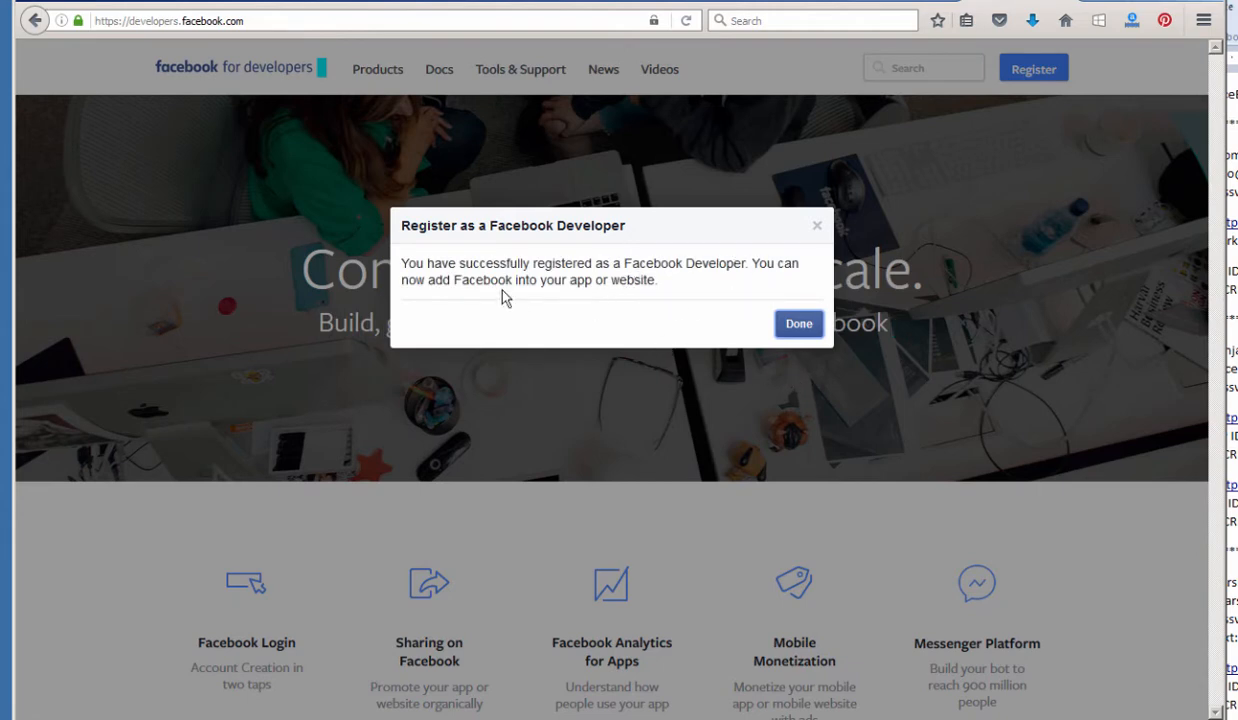
left_click(799, 325)
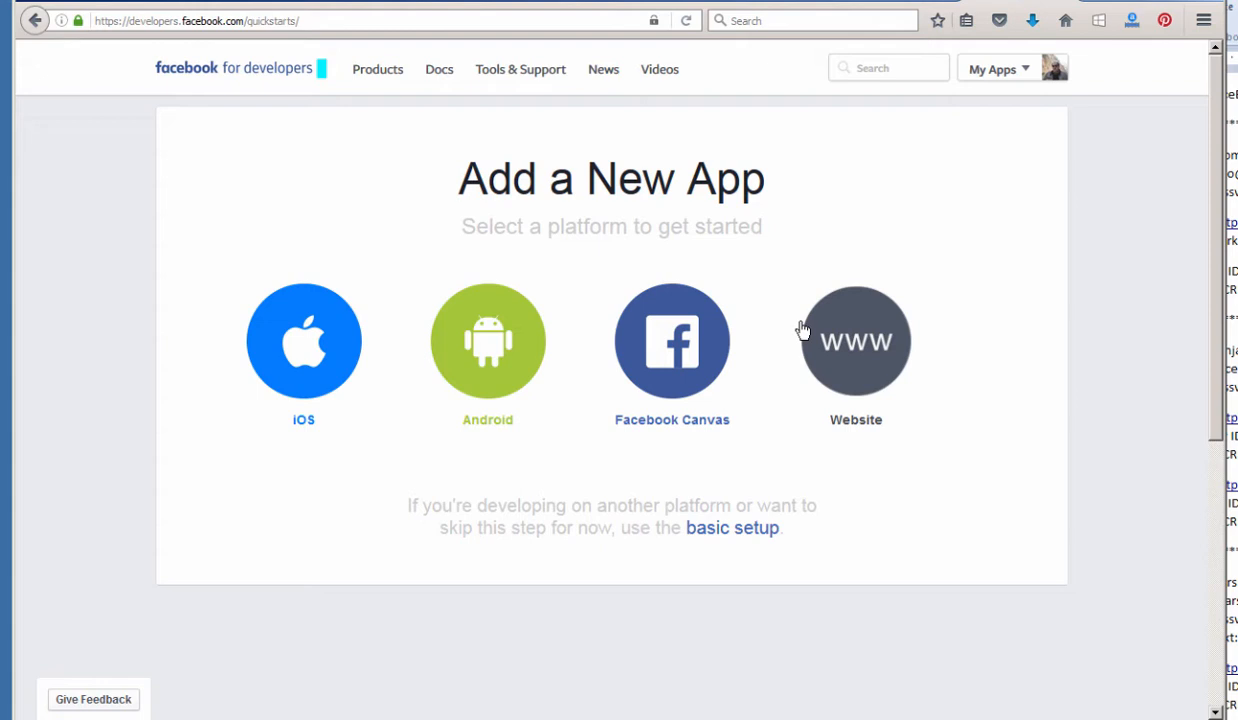
Enable the Proxify Toolbar and choose basic setup to bring up the Create a New App ID form.
right_click(1085, 31)
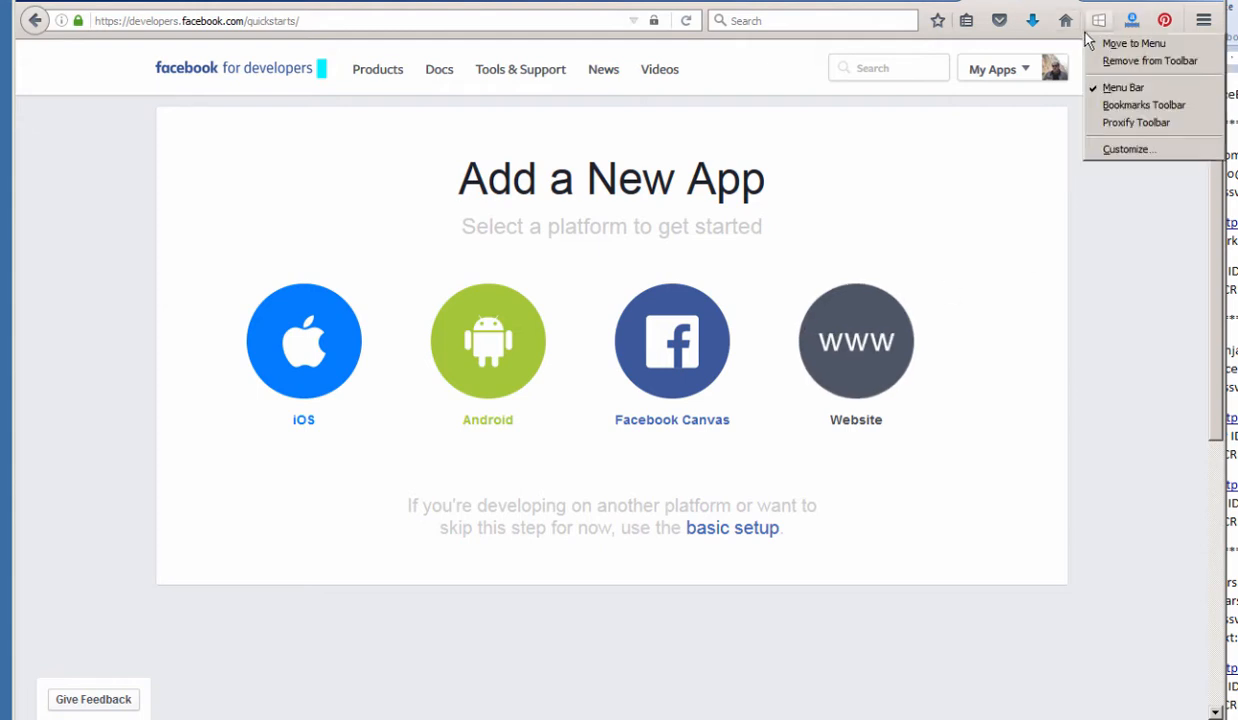
left_click(1136, 122)
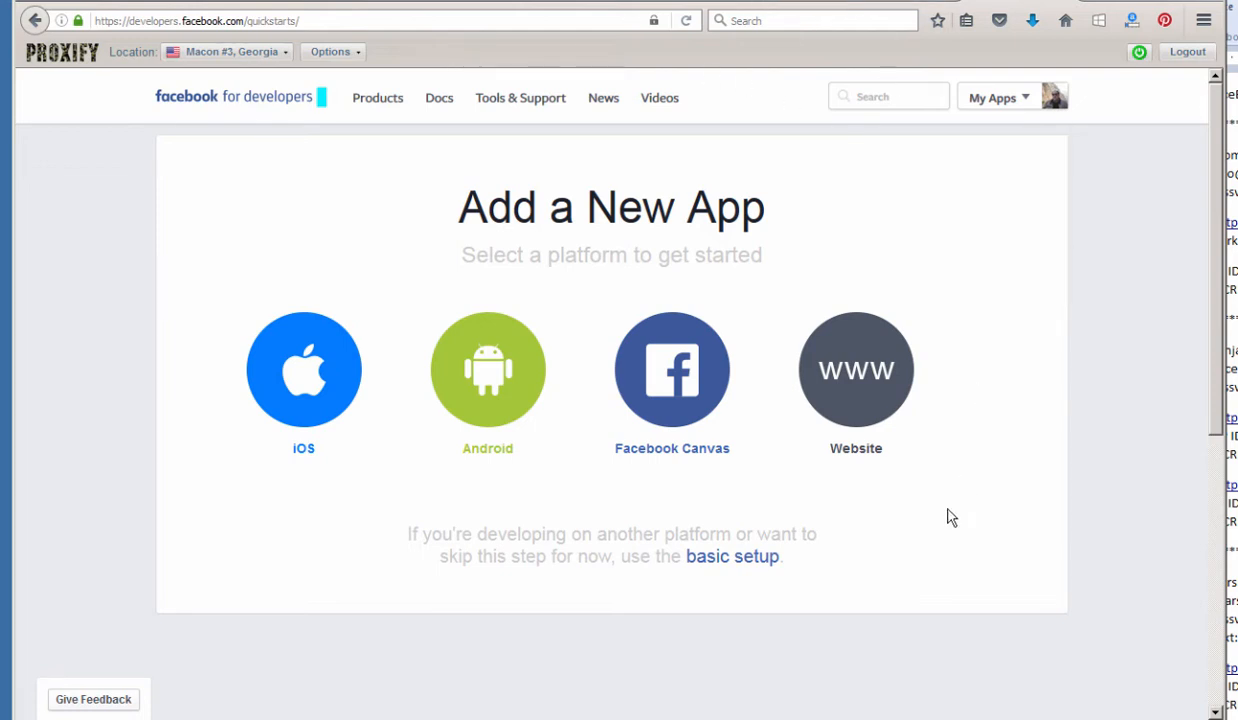
left_click(727, 563)
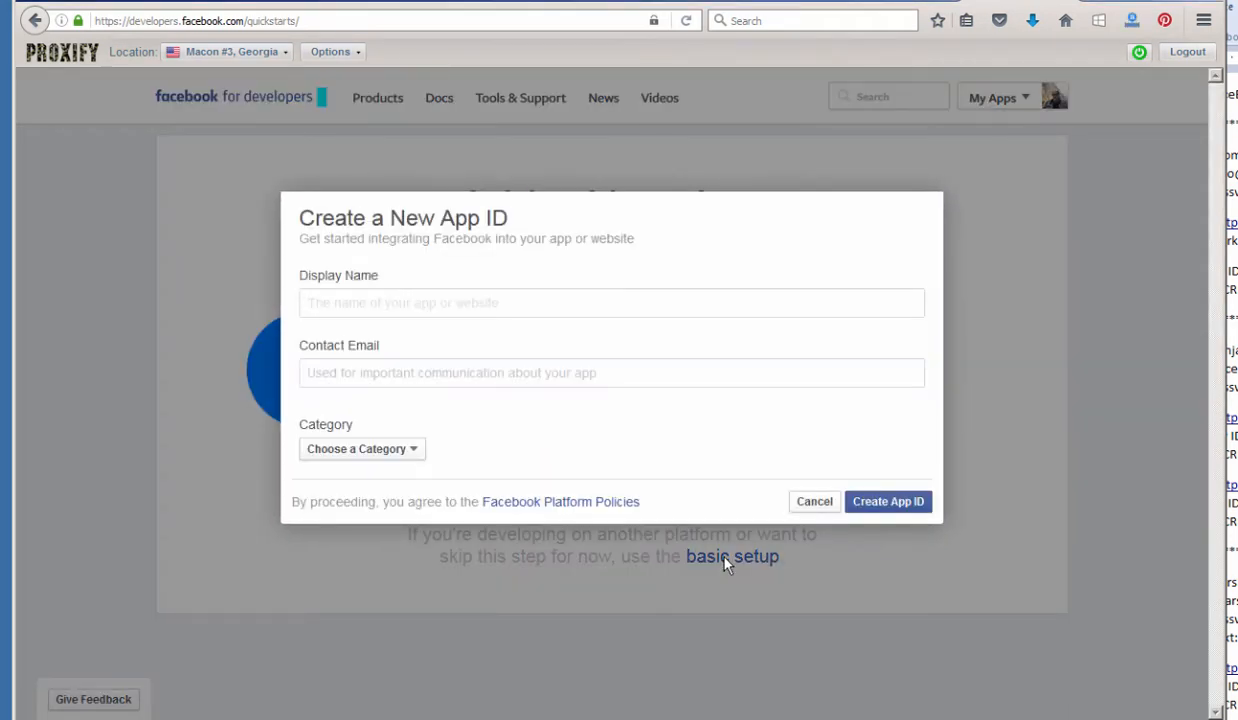
Enter the app's display name, the contact e-mail and the Apps for Pages category, then try creating the App ID.
left_click(387, 303)
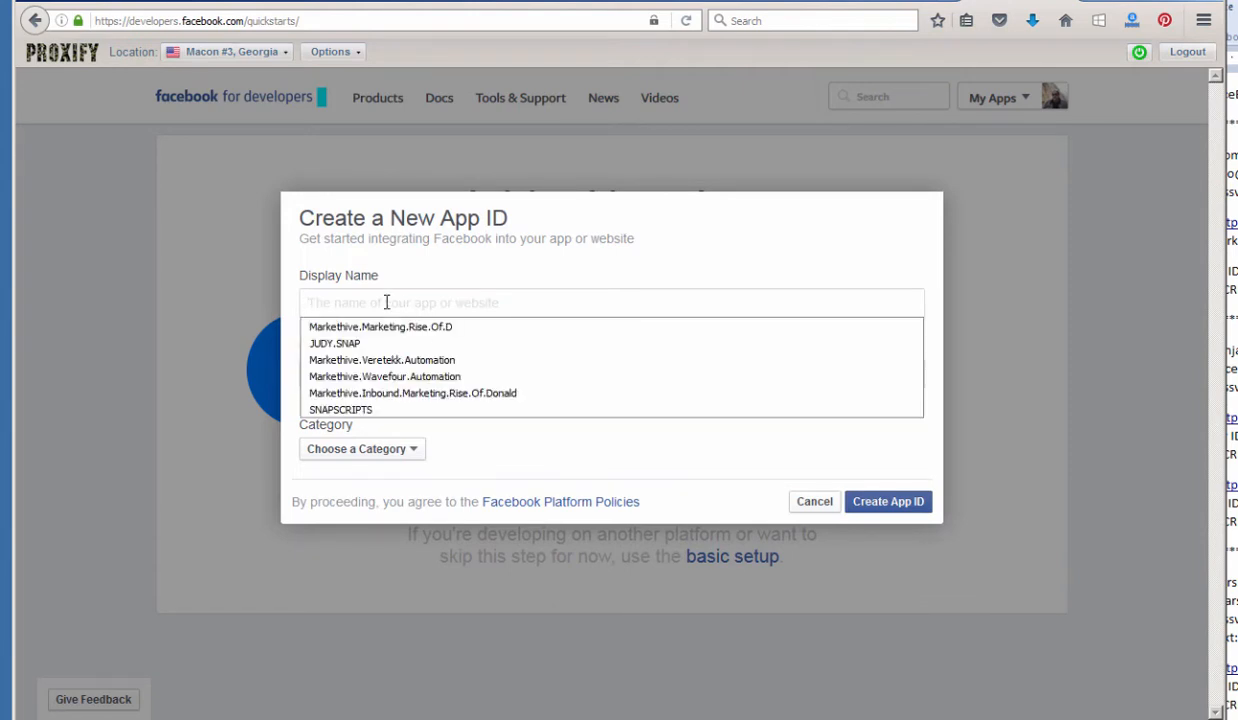
left_click(500, 277)
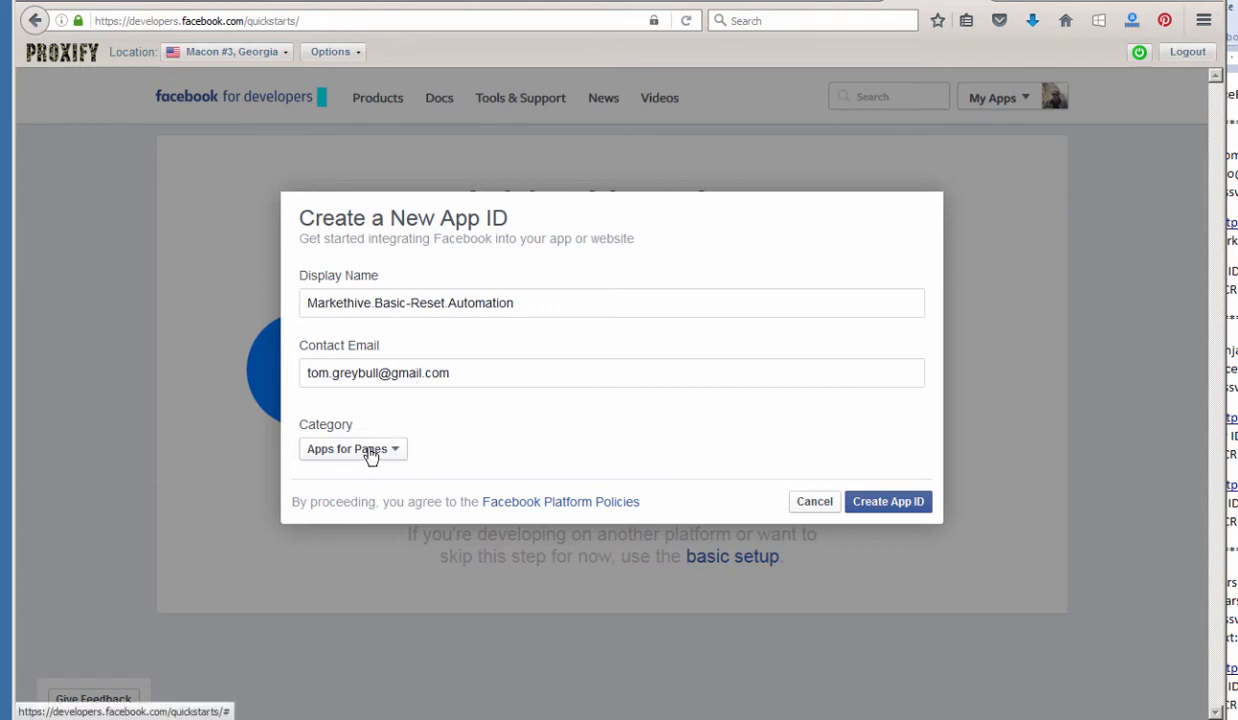
left_click(891, 508)
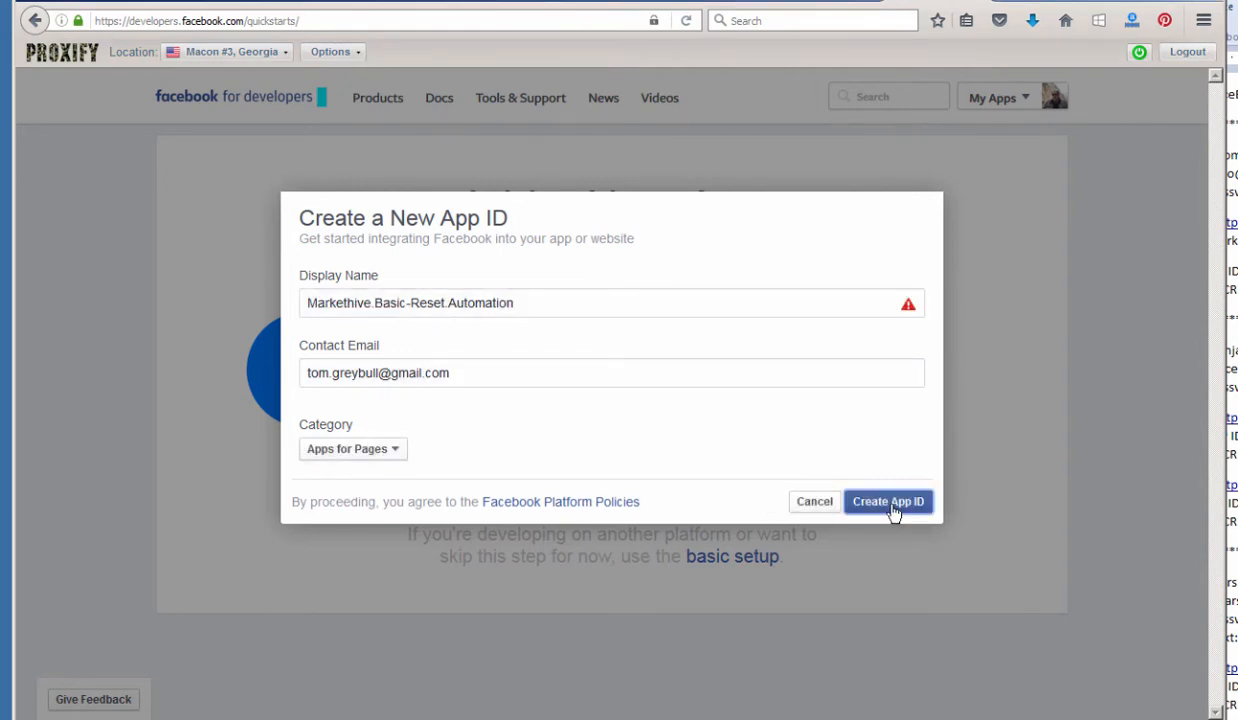
Delete the hyphen so the name reads Markethive.BasicReset.Automation, and resubmit the app.
mouse_move(909, 311)
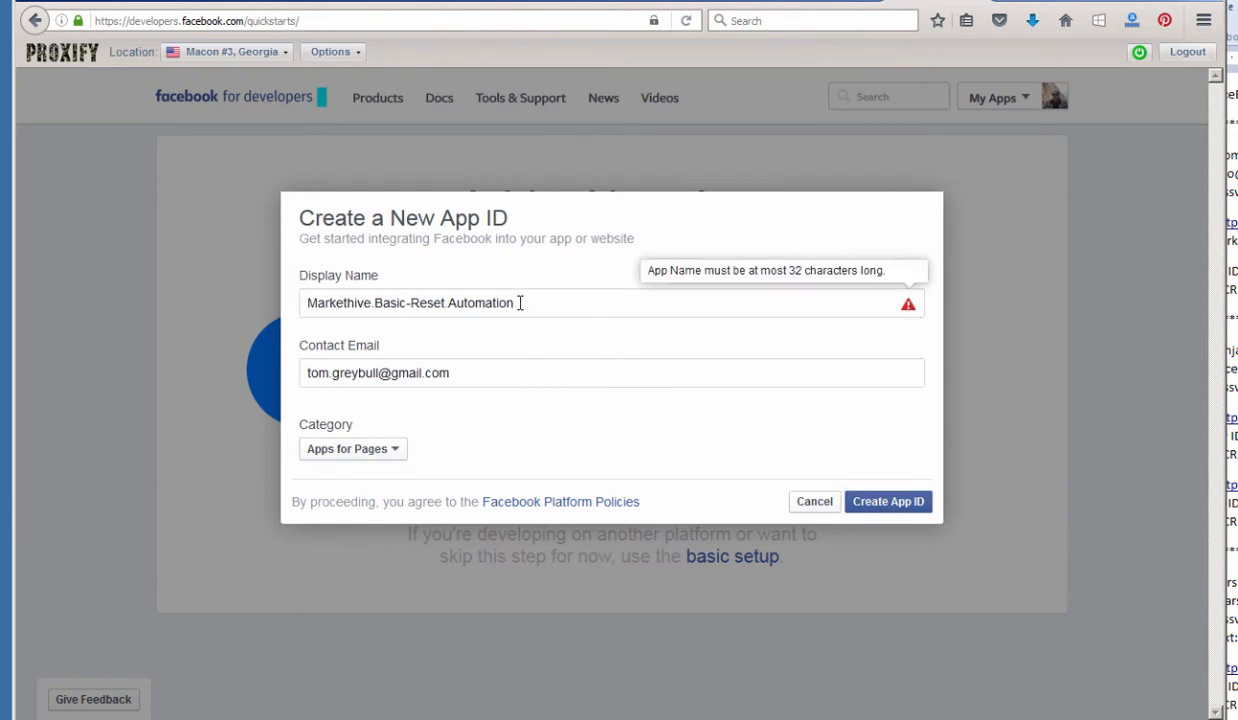
left_click(413, 303)
key("BackSpace")
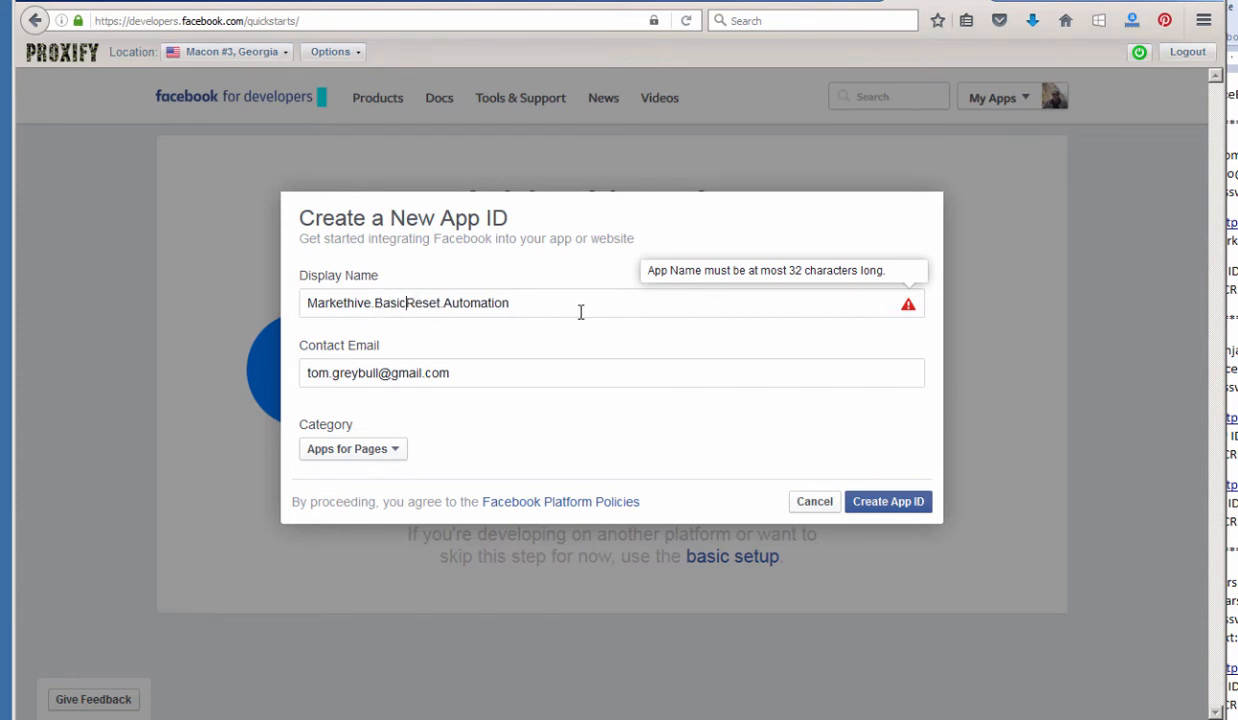
left_click(525, 305)
left_click(512, 374)
key("shift+Tab")
key("Home")
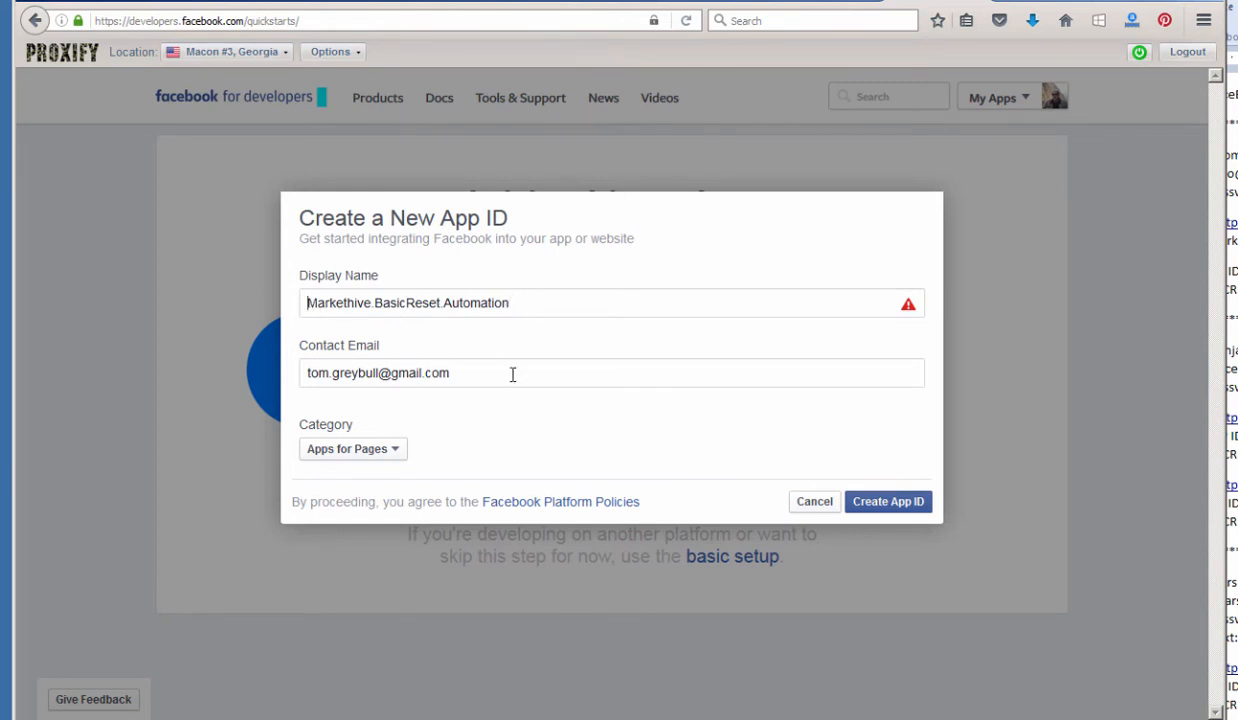
key("Right")
key("Right")
key("Right")
key("Right")
key("Right")
key("Right")
key("Right")
key("Right")
key("Right")
key("Right")
key("Right")
key("Right")
key("Right")
key("Right")
key("Right")
key("Right")
key("Right")
key("Right")
key("Right")
key("Right")
key("Right")
key("Right")
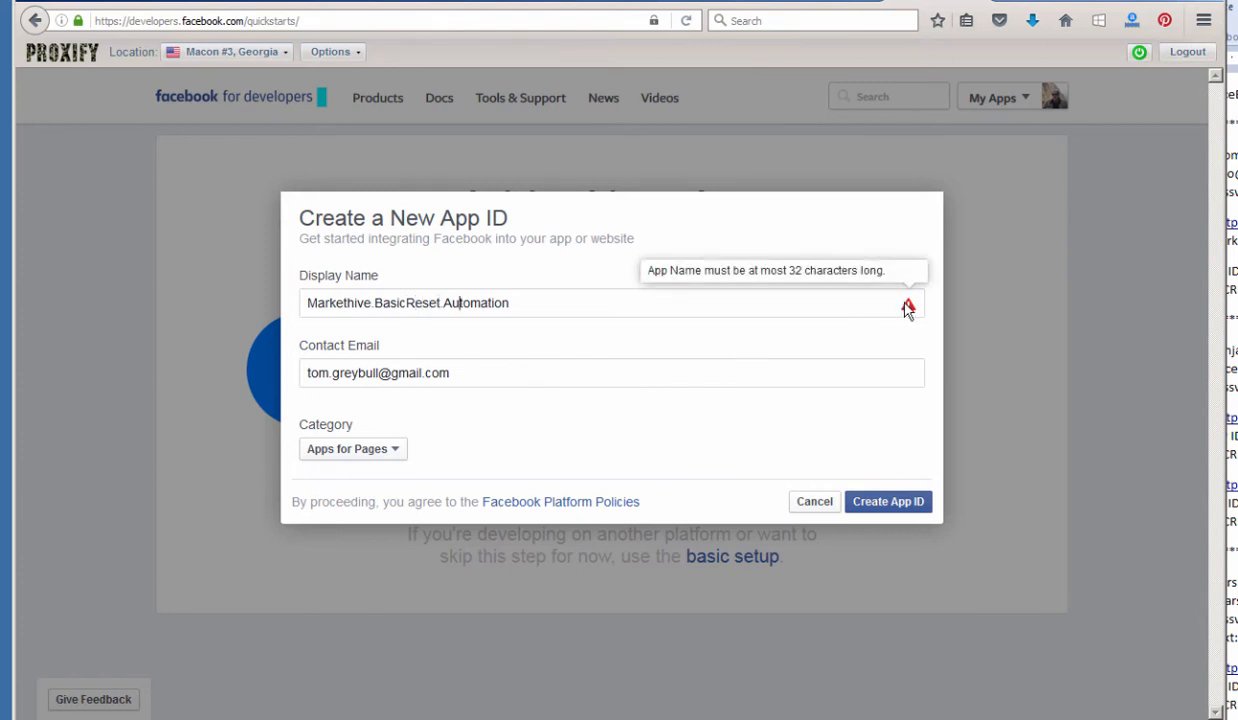
key("Right")
key("Right")
key("Right")
key("Right")
key("Right")
key("Right")
key("Right")
key("Right")
left_click(889, 508)
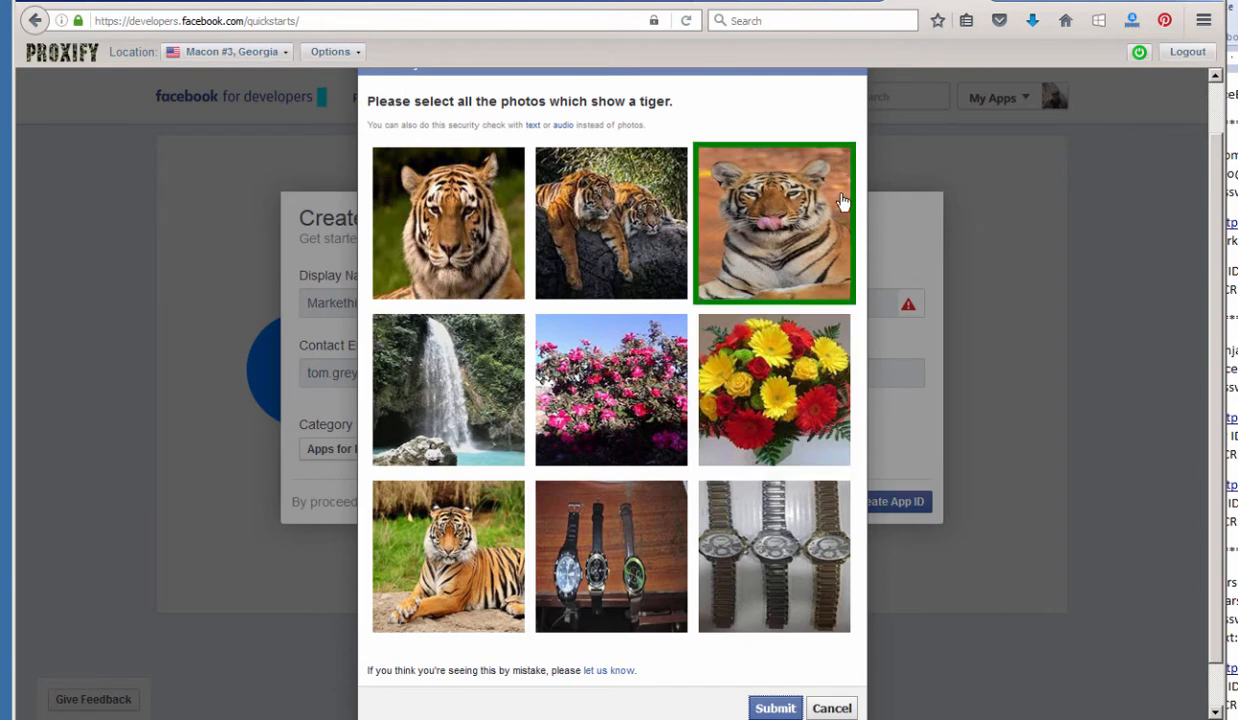
Mark the tiger photos in the security check and submit the selection.
left_click(765, 225)
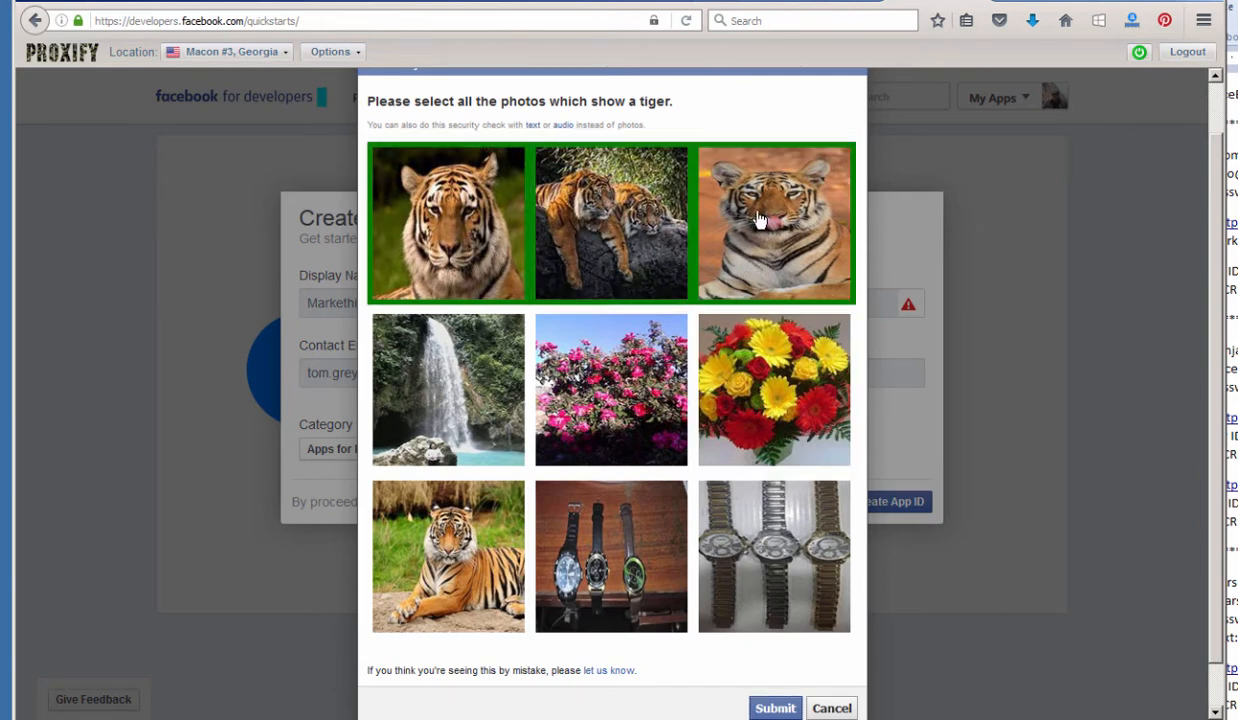
left_click(440, 560)
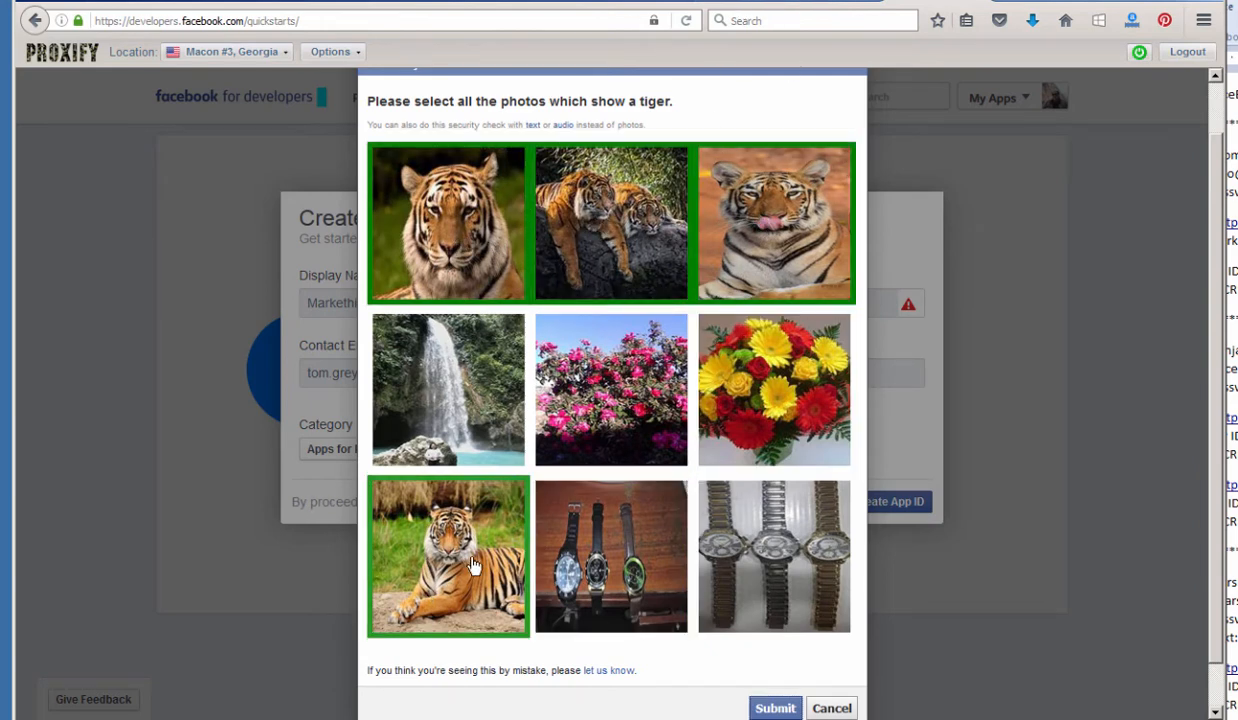
left_click(776, 709)
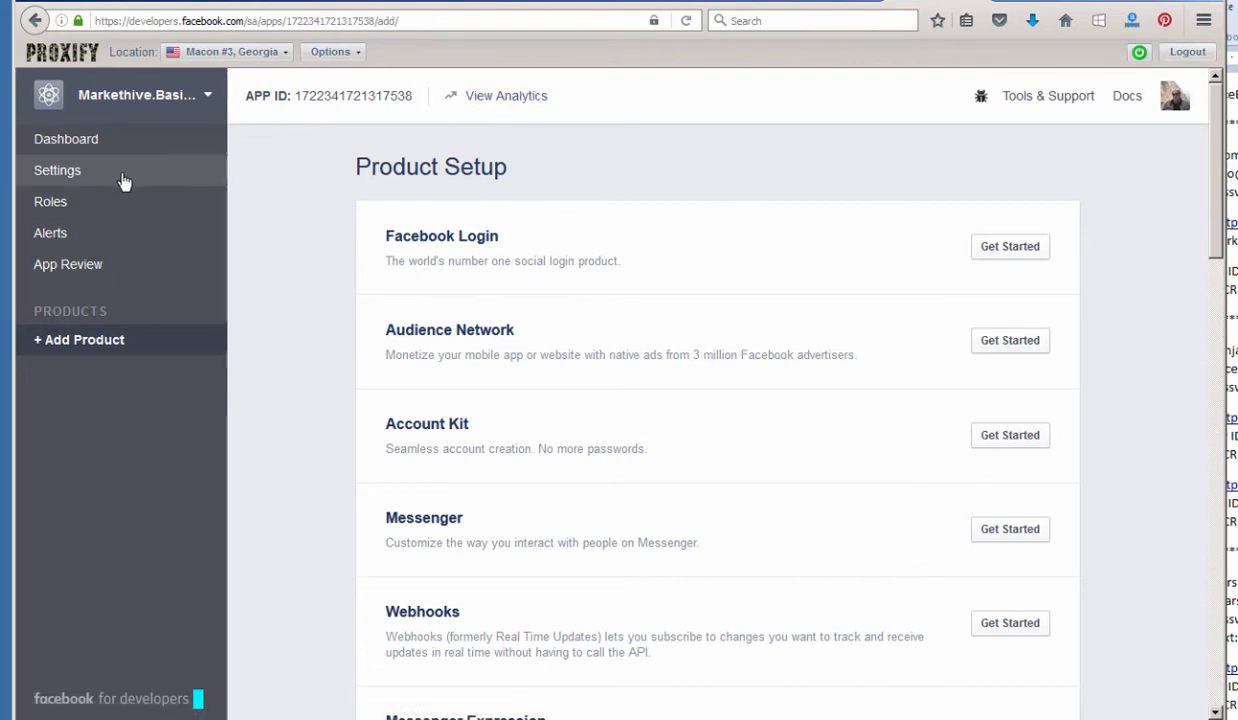
In the app's Basic settings, clear the wrong e-mail entry out of App Domains.
left_click(84, 178)
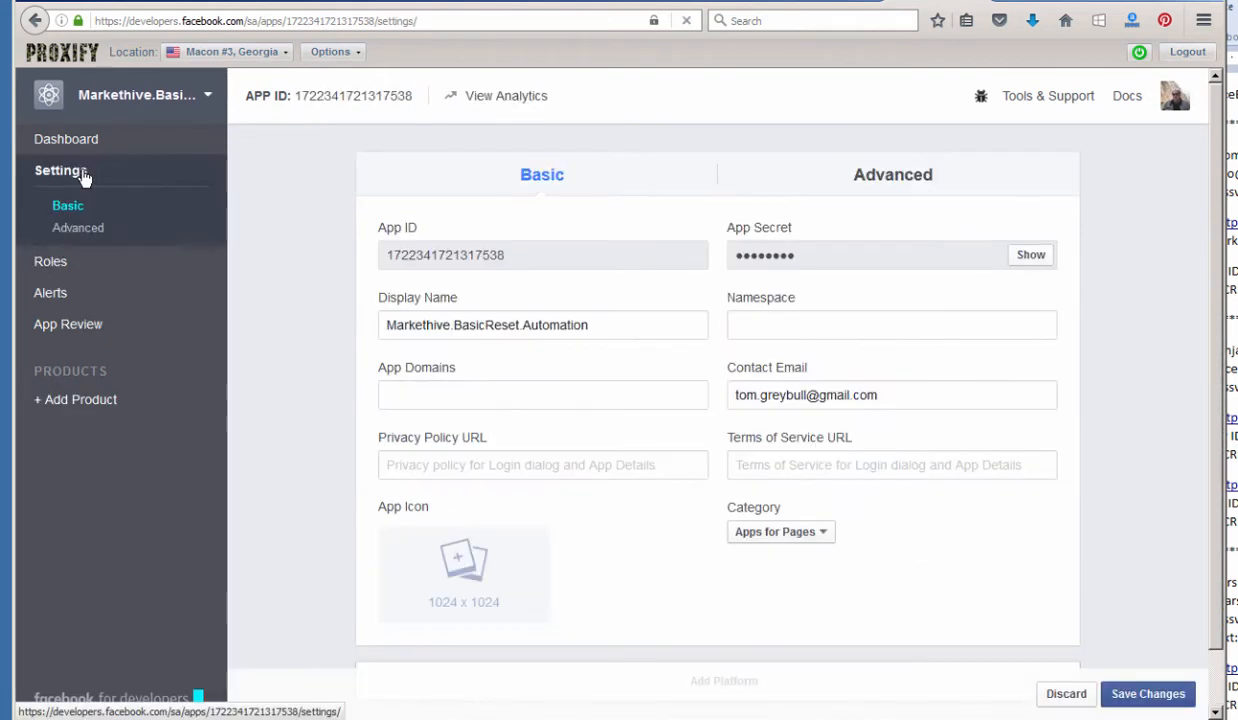
left_click(414, 395)
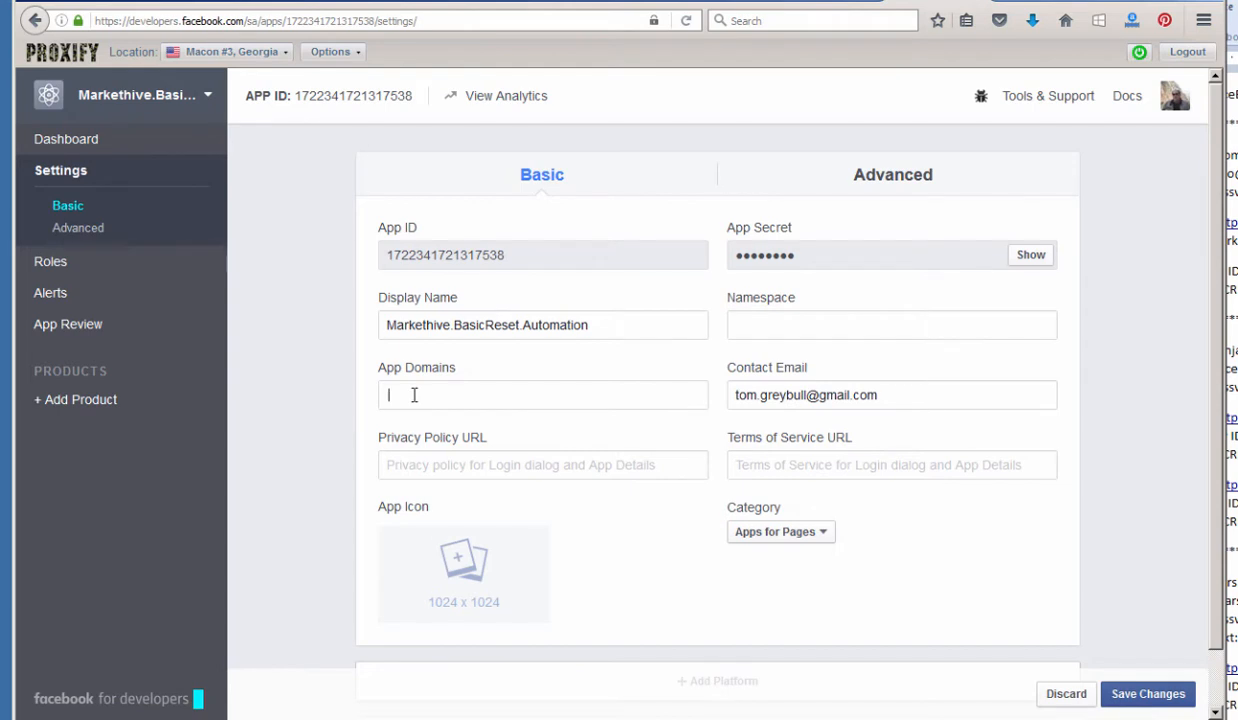
right_click(380, 396)
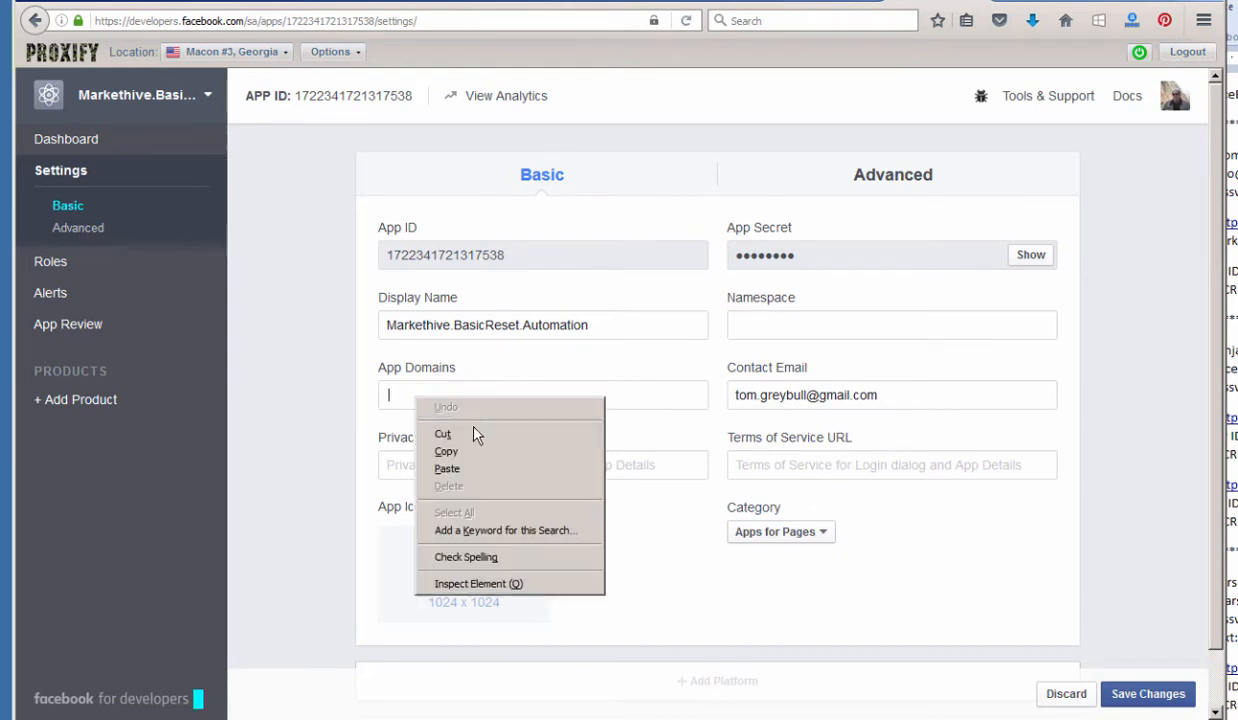
left_click(462, 470)
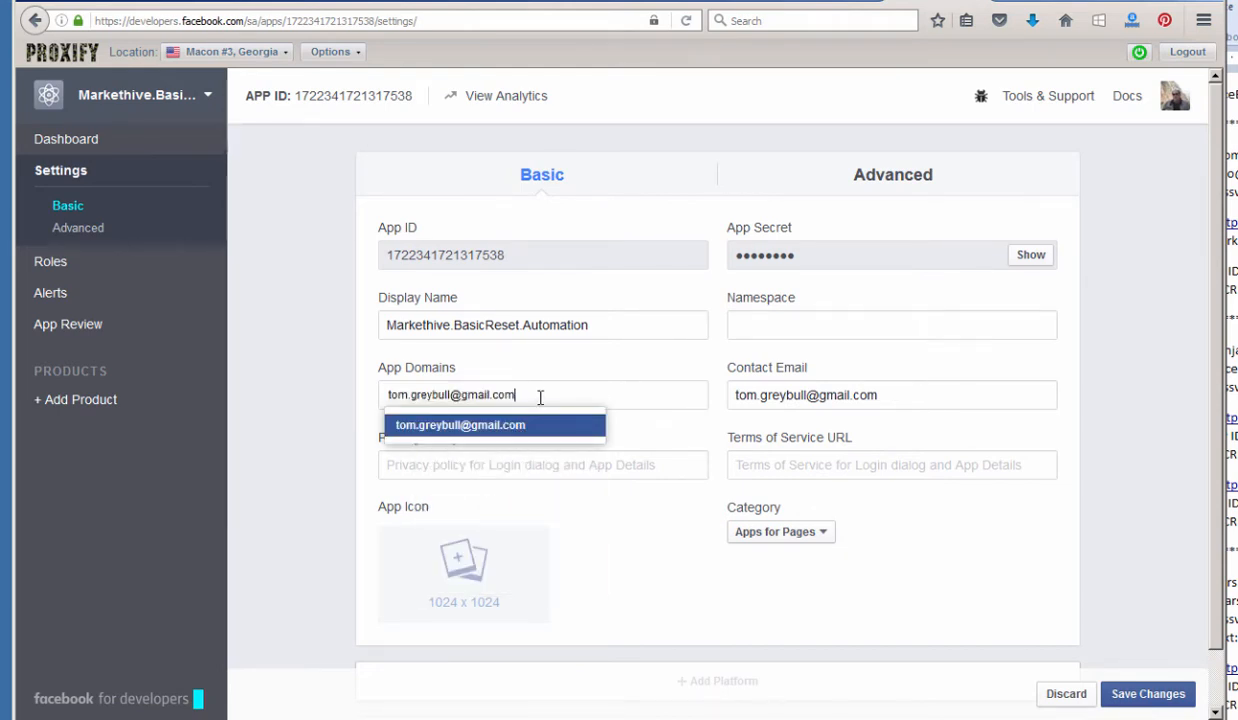
left_click_drag(521, 395, 348, 392)
key("BackSpace")
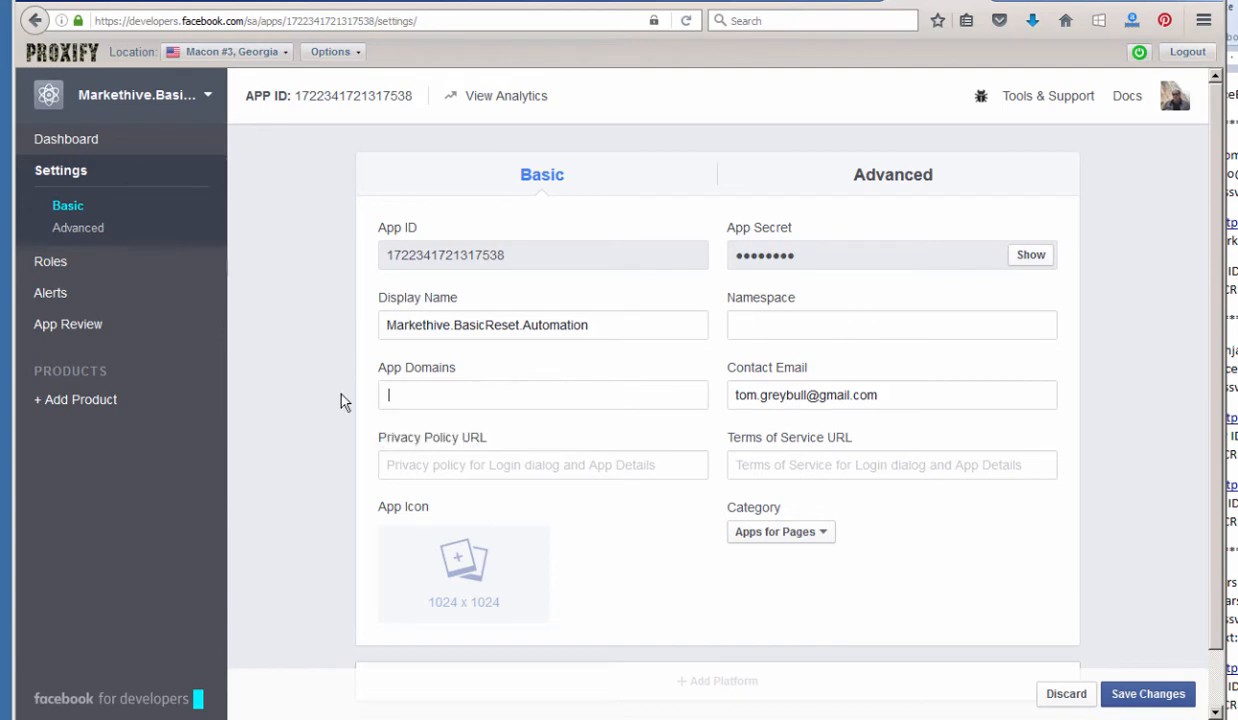
Copy basic-reset.com from the WordPress tab and add it as an App Domains entry.
left_click(1130, 2)
left_click(150, 21)
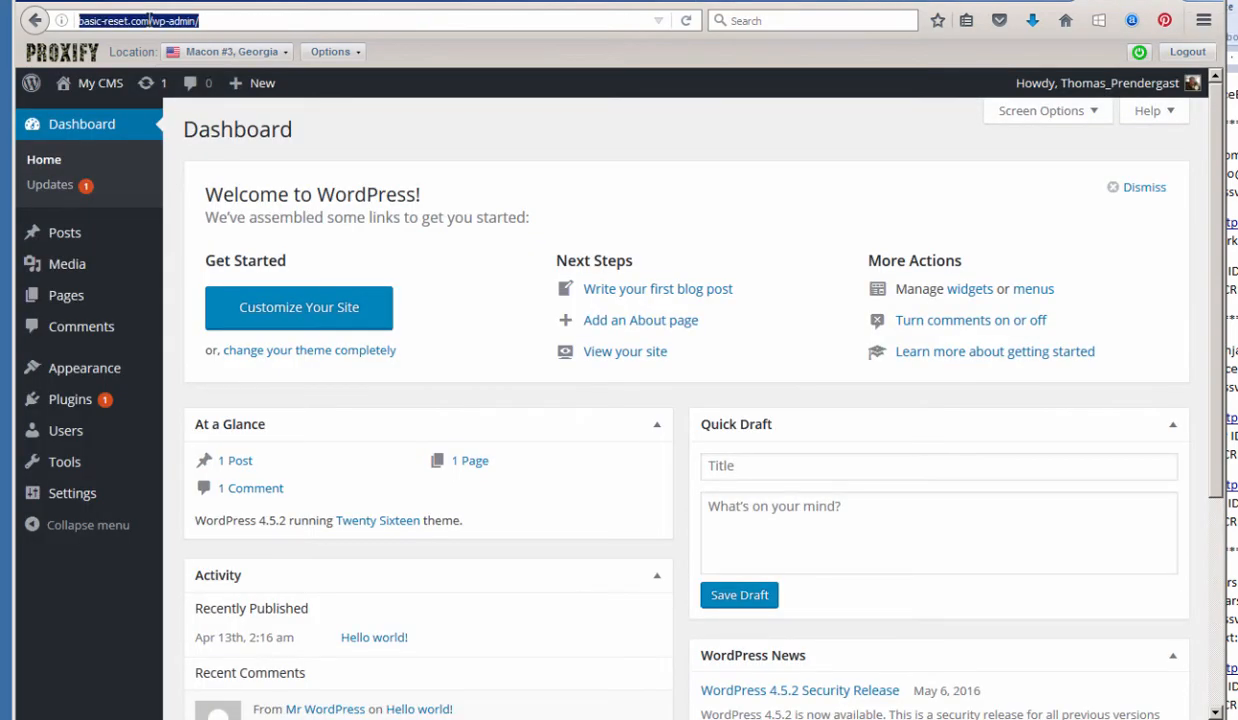
left_click_drag(150, 21, 78, 21)
key("ctrl+c")
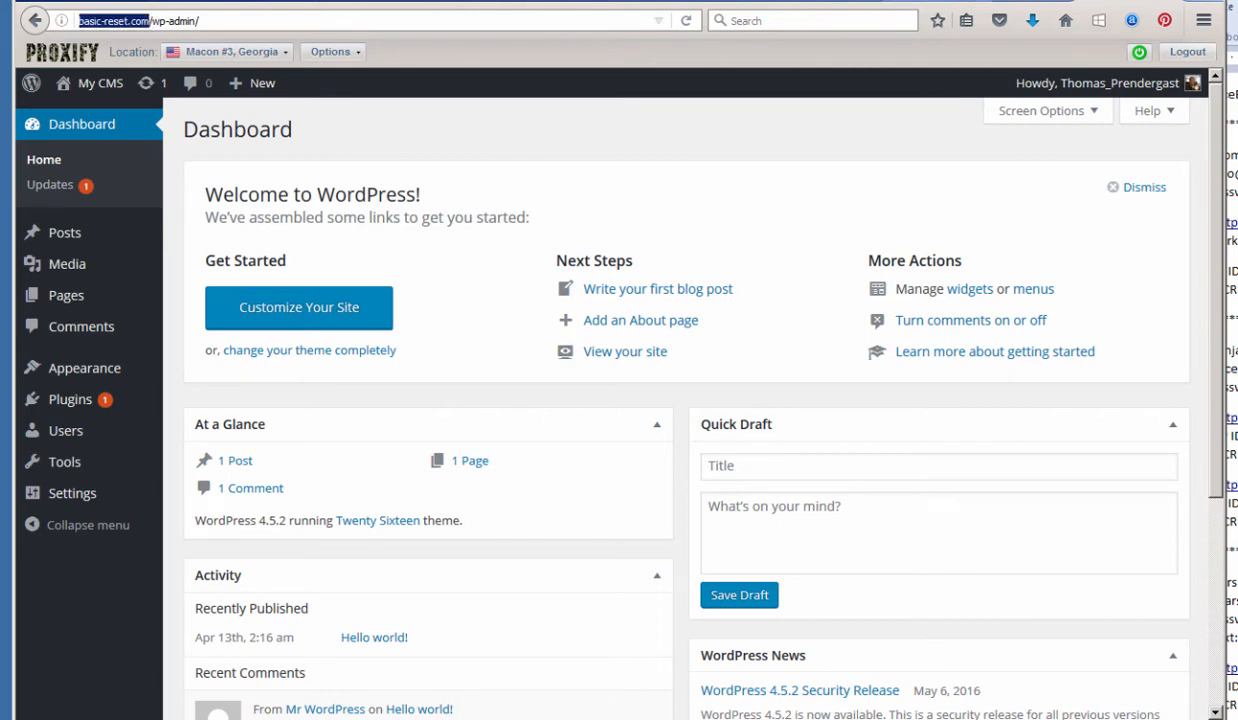
left_click(930, 2)
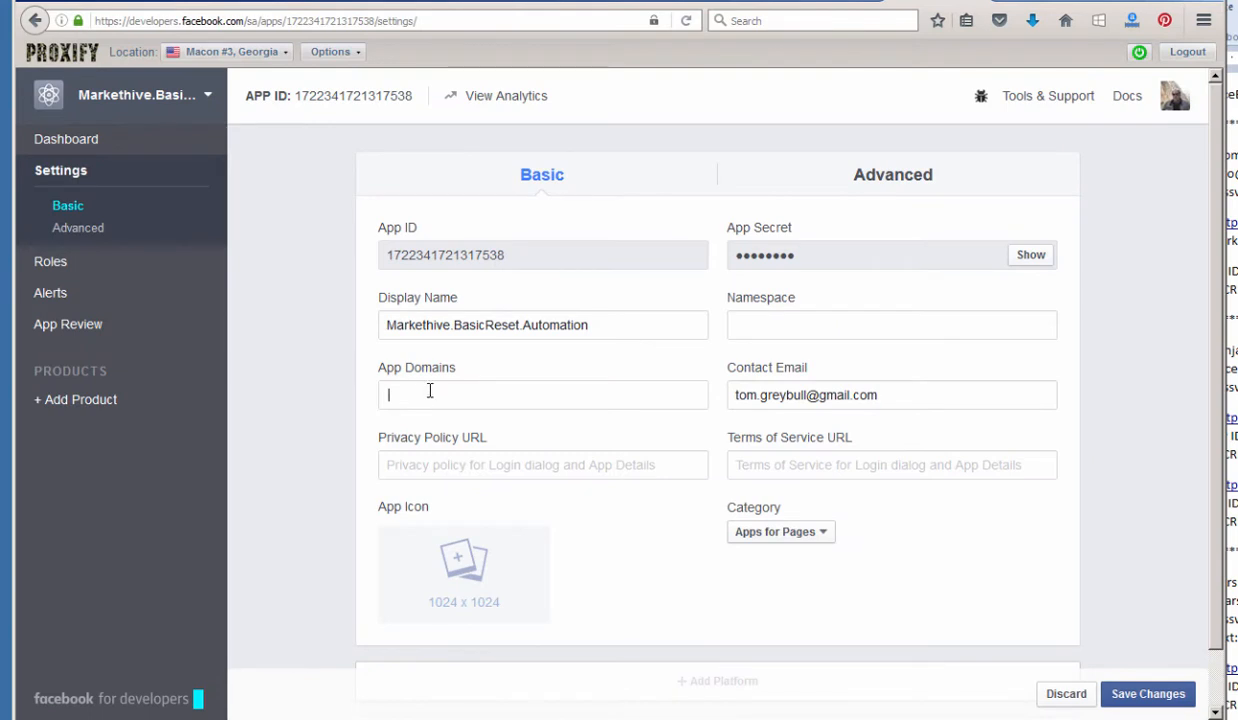
key("ctrl+v")
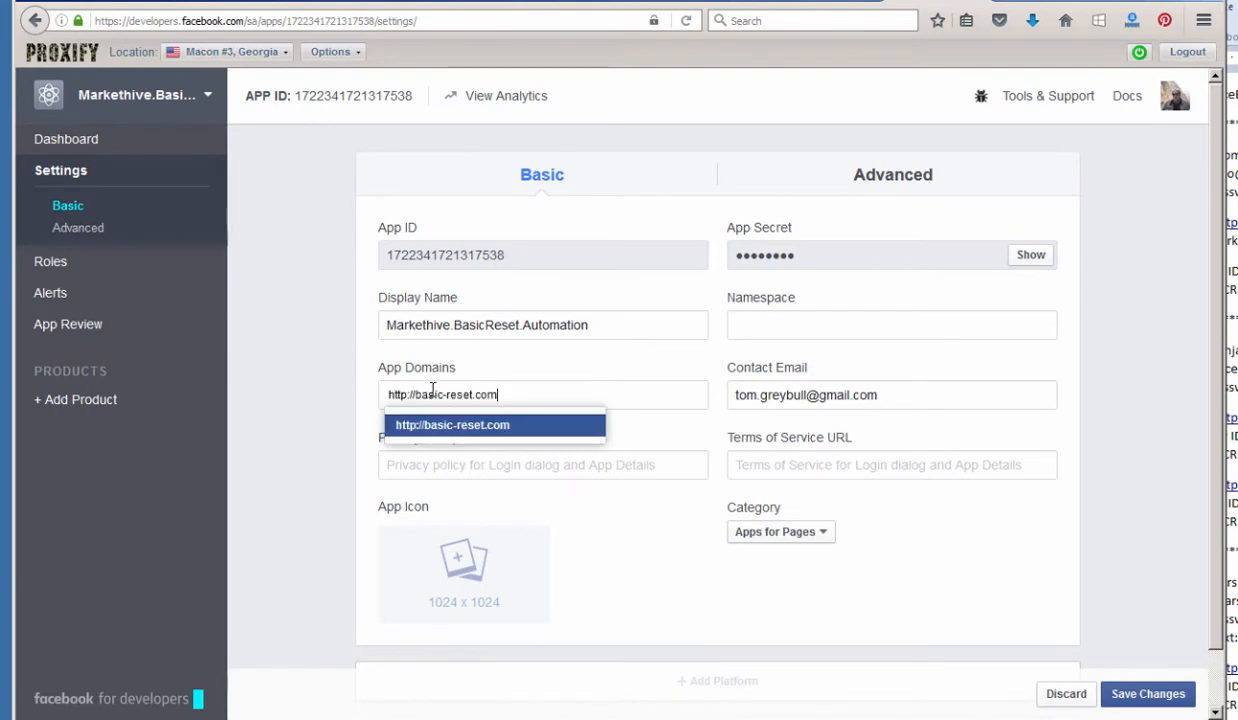
left_click(506, 426)
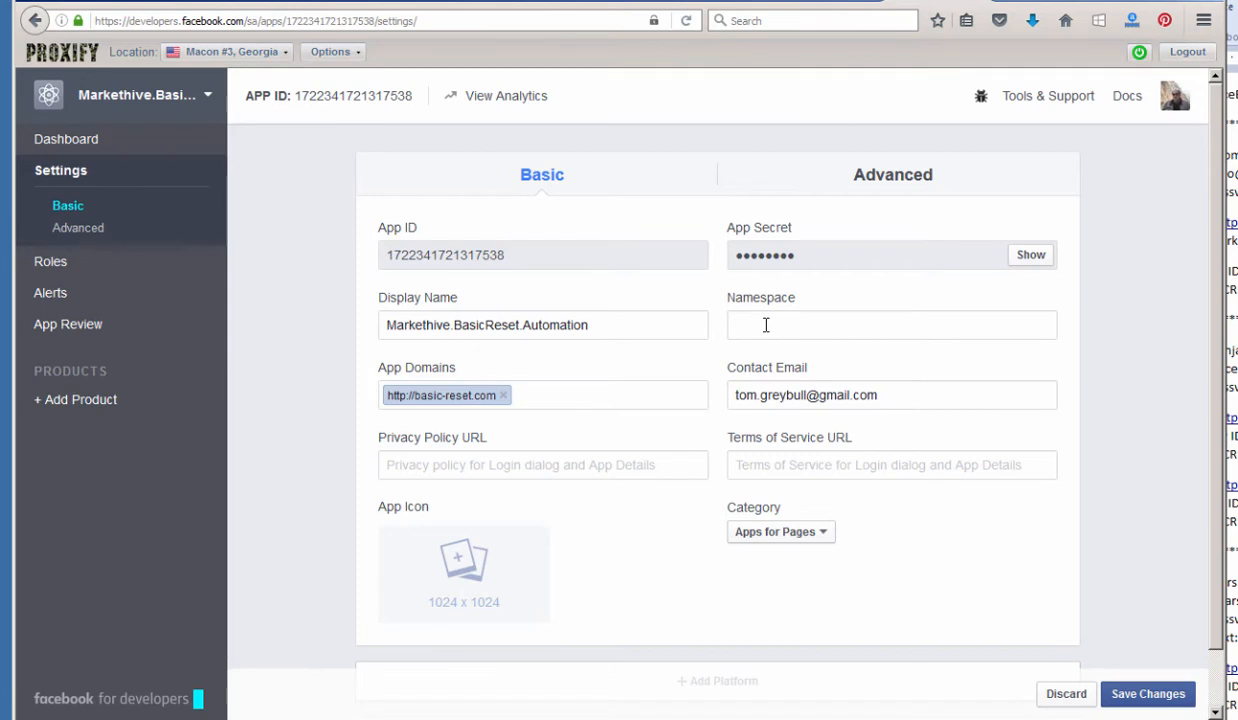
Set the namespace to basic-reset-com and bring up the platform choices.
type("basic-reset-com")
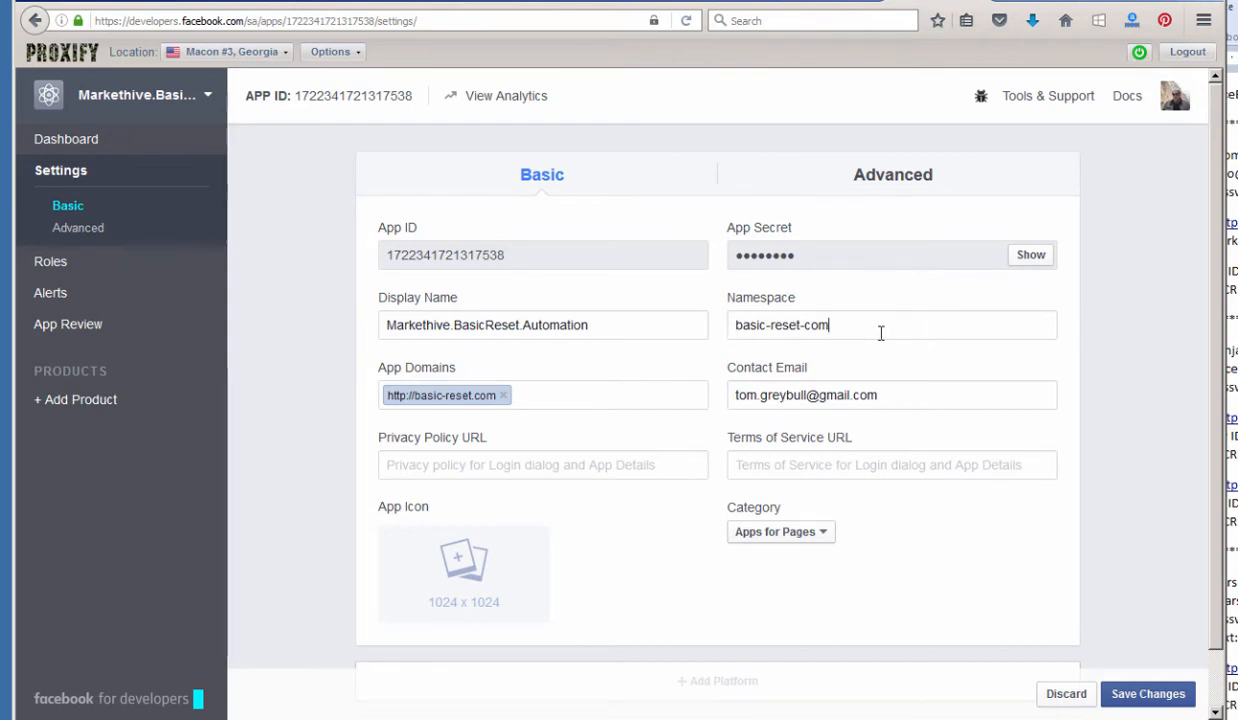
scroll(616, 586, "down", 1)
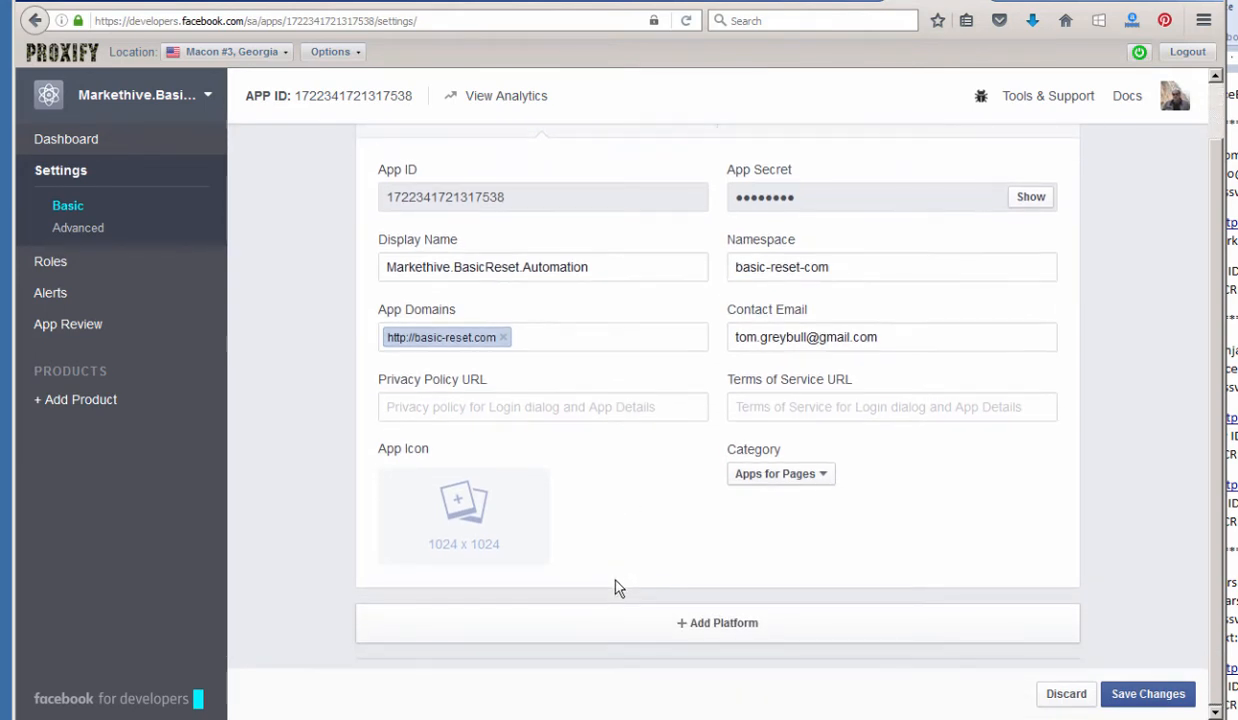
left_click(701, 624)
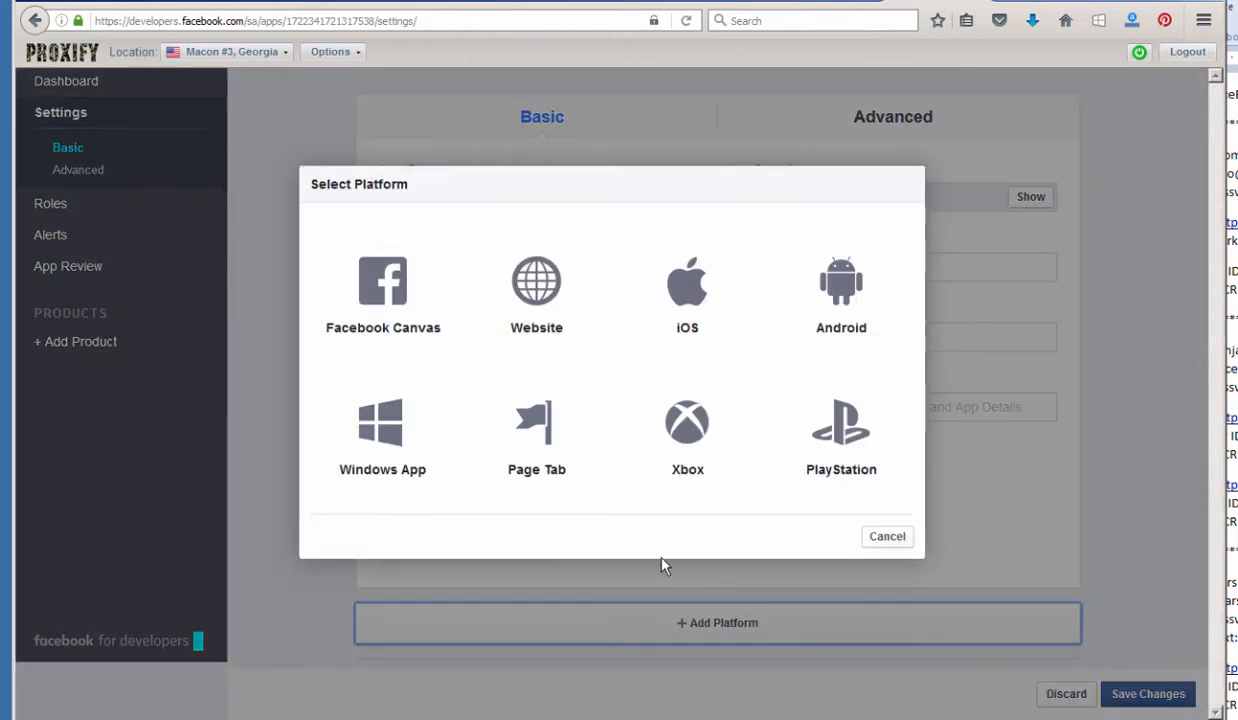
left_click(533, 285)
left_click(449, 553)
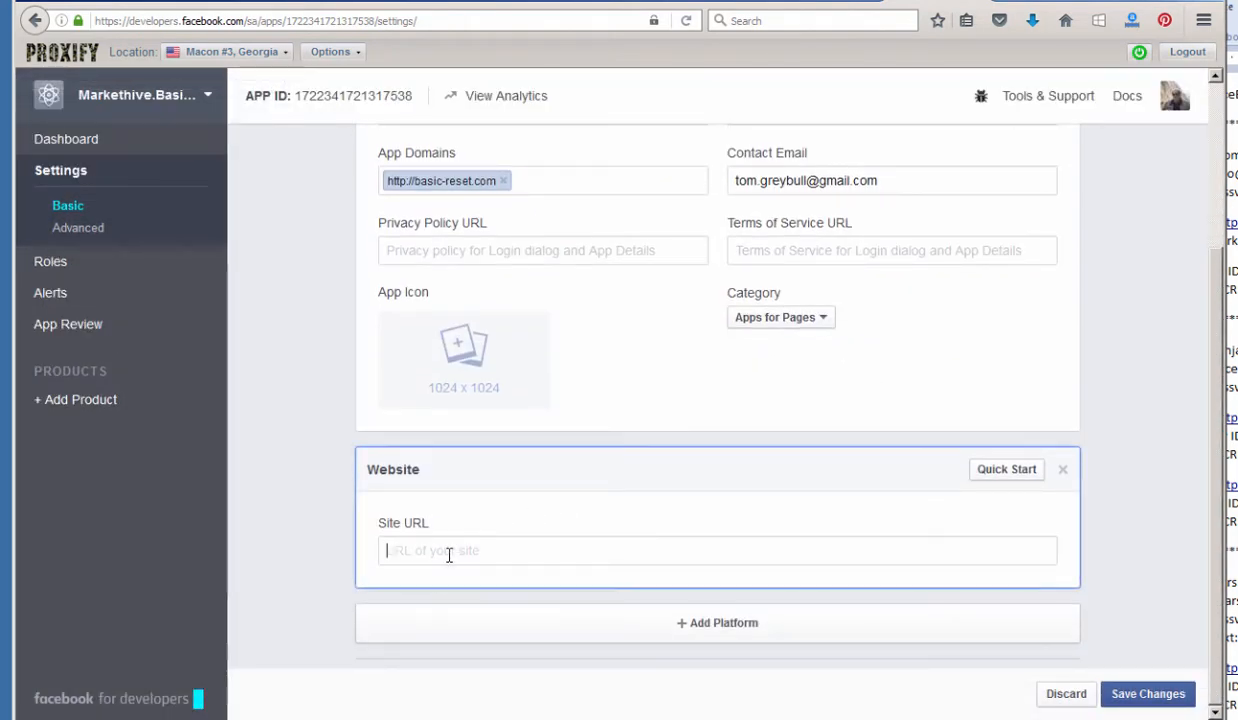
key("ctrl+v")
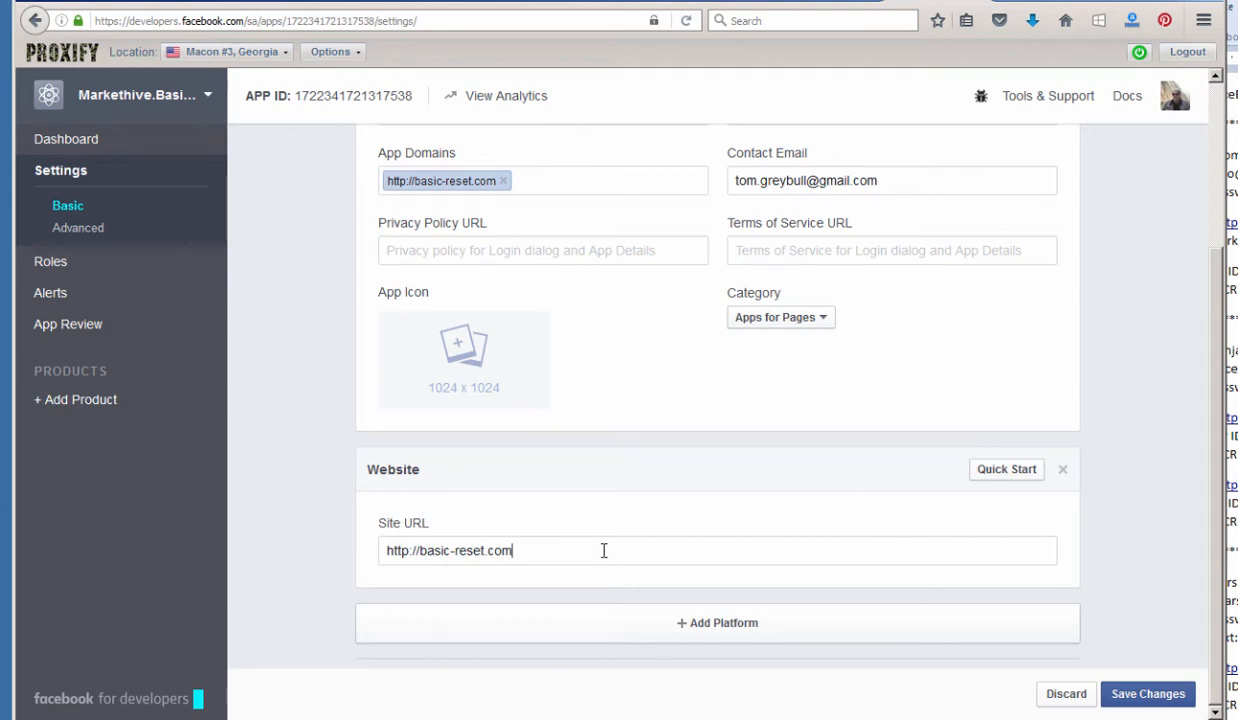
left_click(1150, 696)
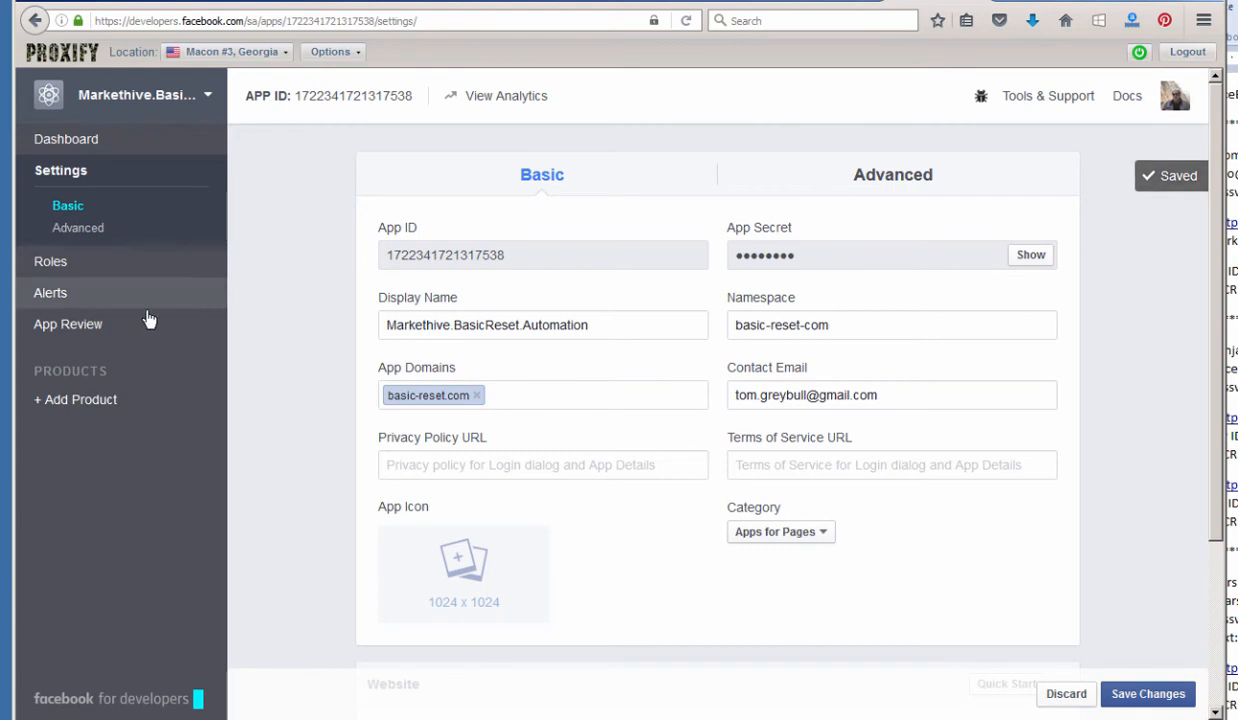
Switch the app to public in App Review, confirm it, and return to Basic settings.
left_click(65, 326)
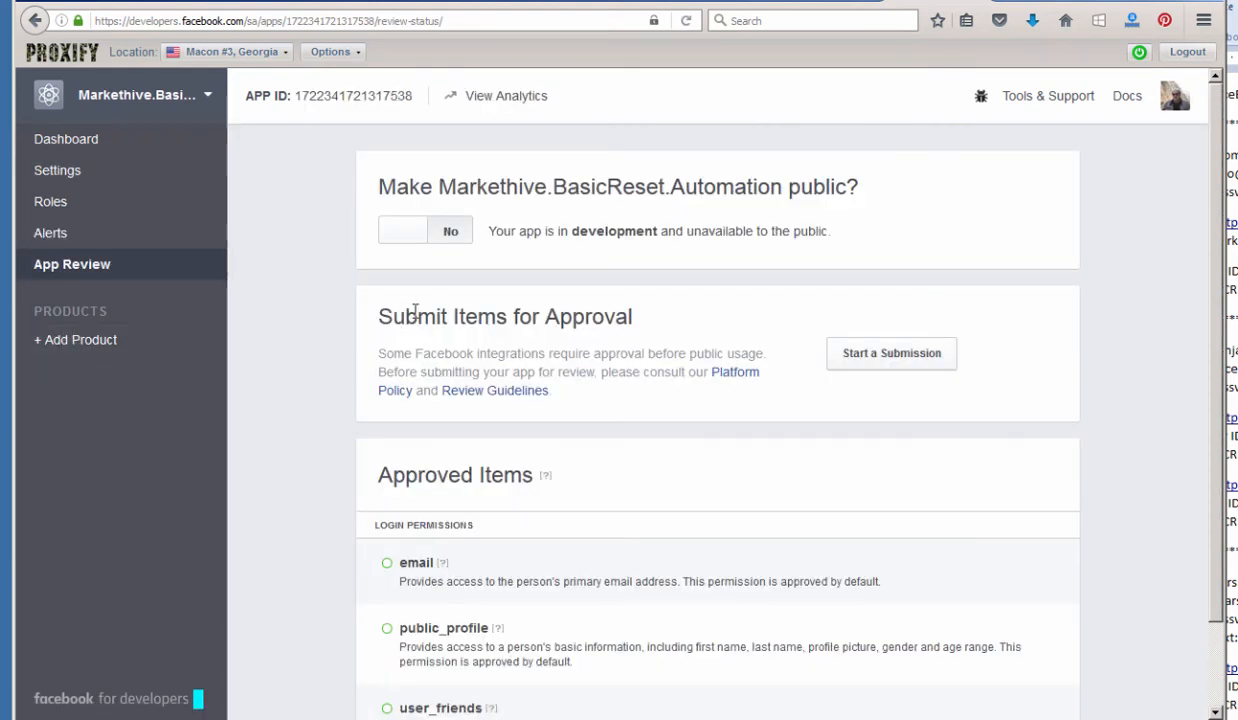
left_click(430, 238)
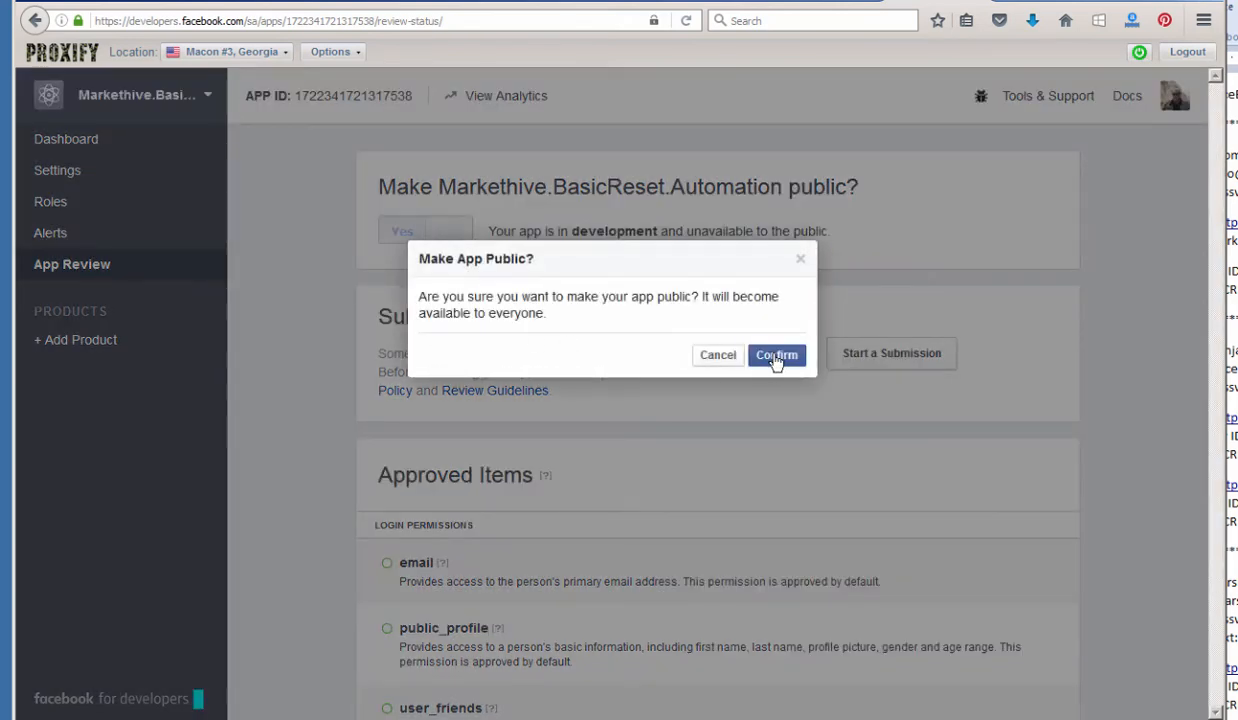
left_click(776, 357)
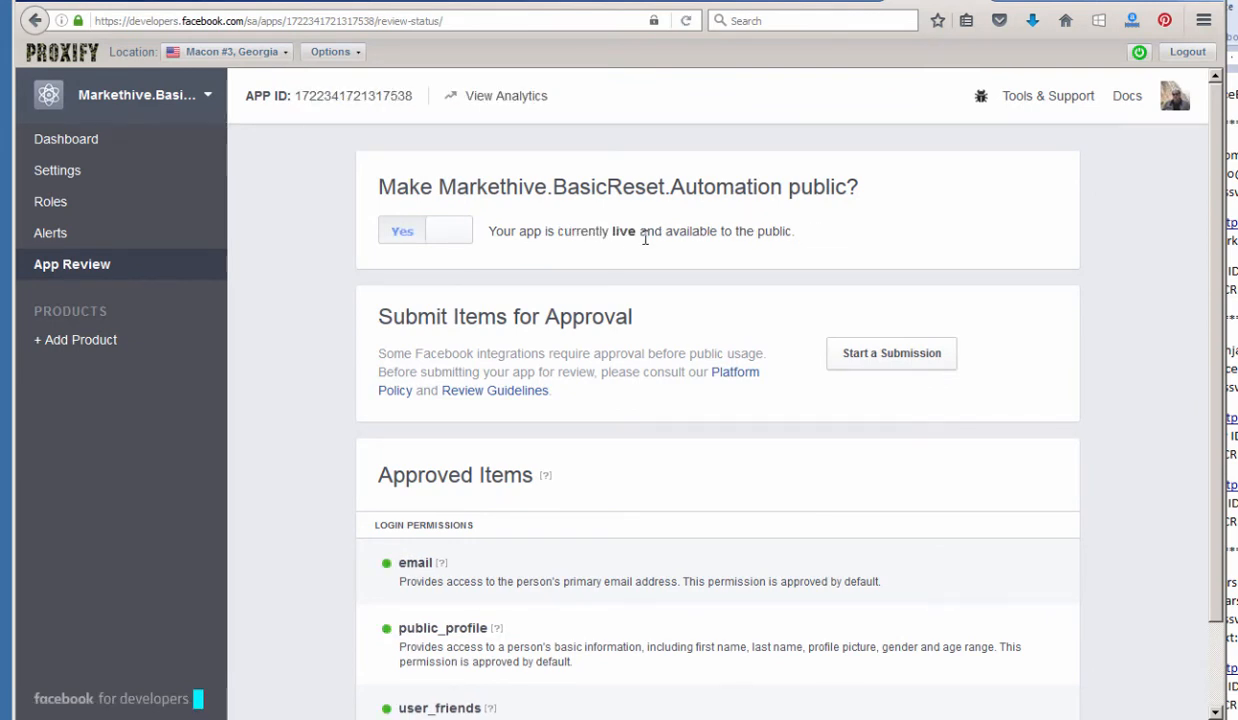
left_click(48, 172)
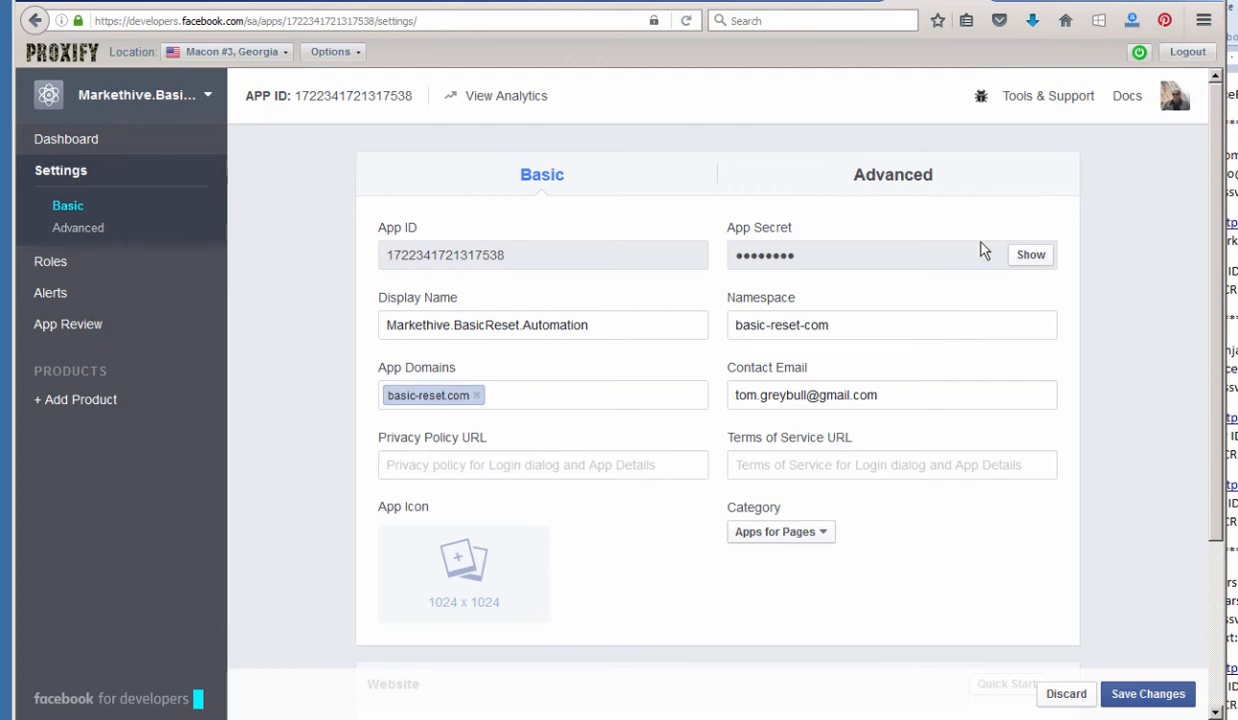
Select the App ID and reveal the App Secret by re-entering the account password.
double_click(443, 255)
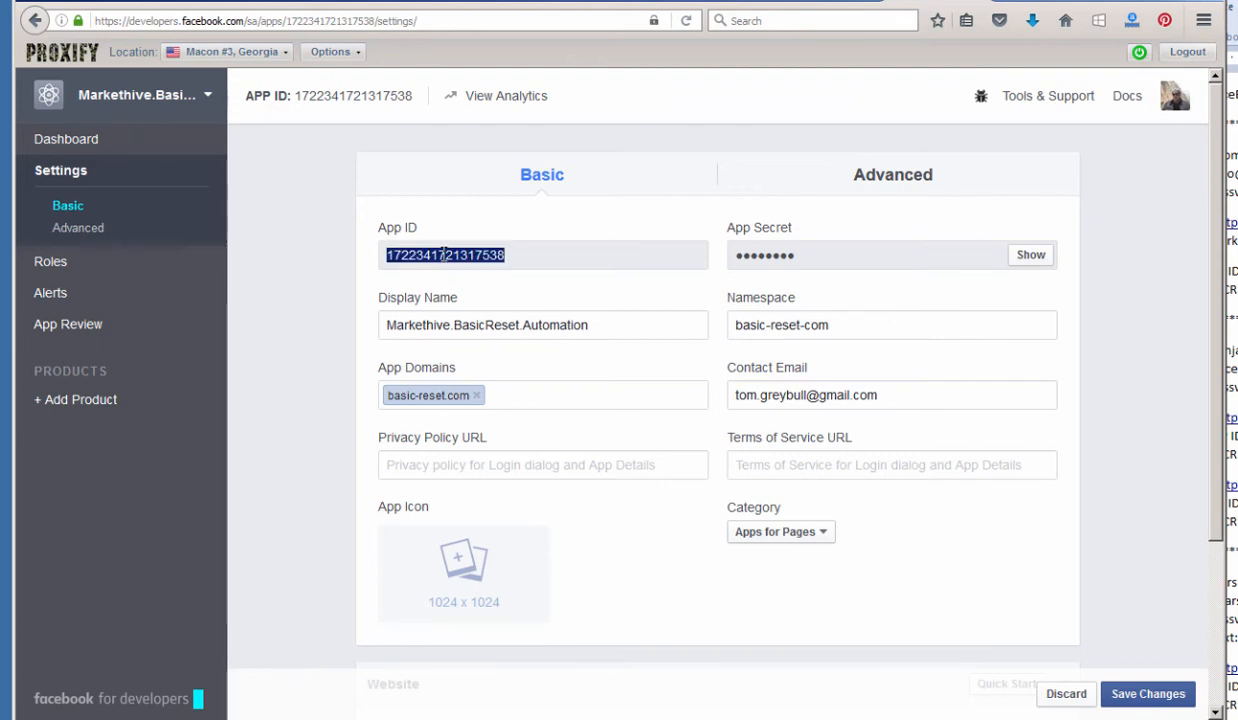
left_click(1030, 256)
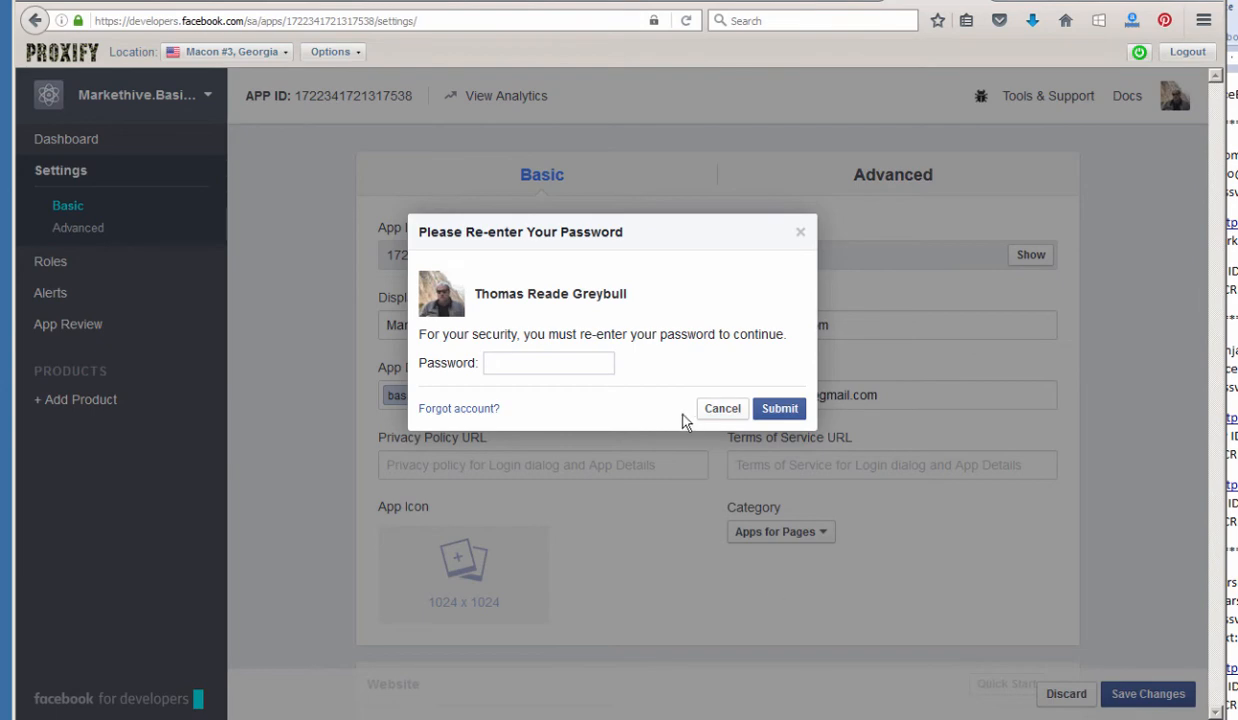
type("************")
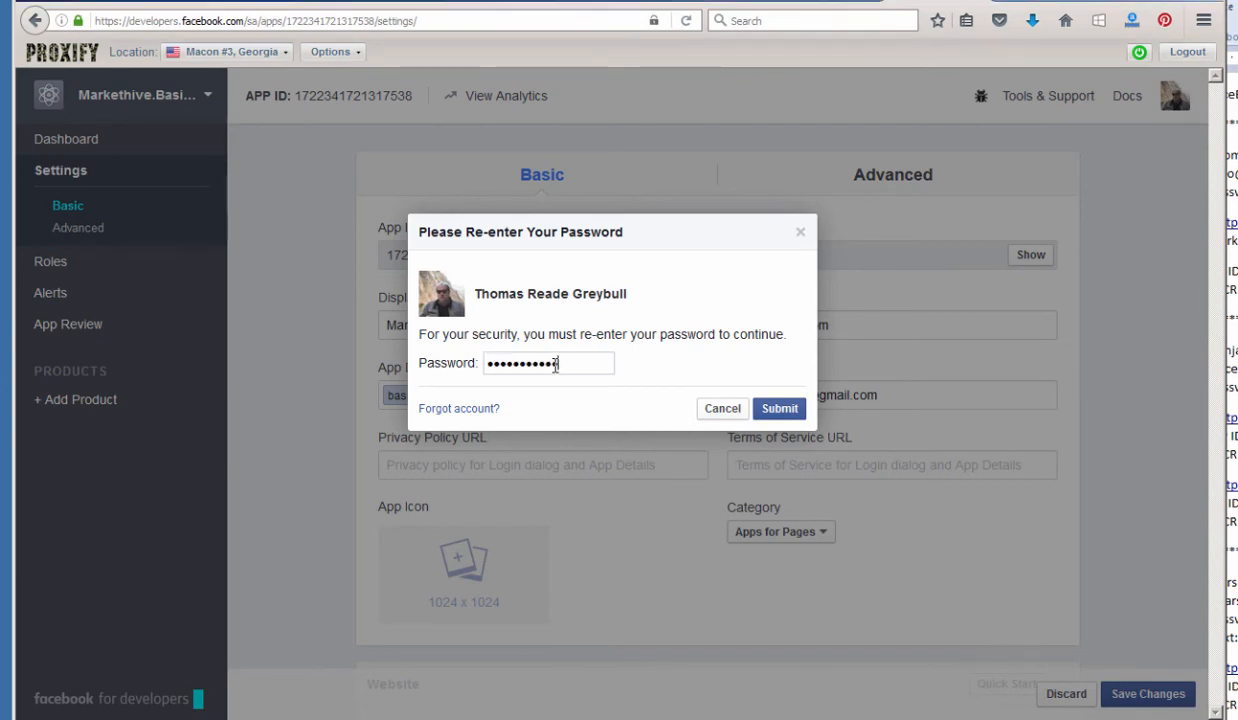
left_click(777, 409)
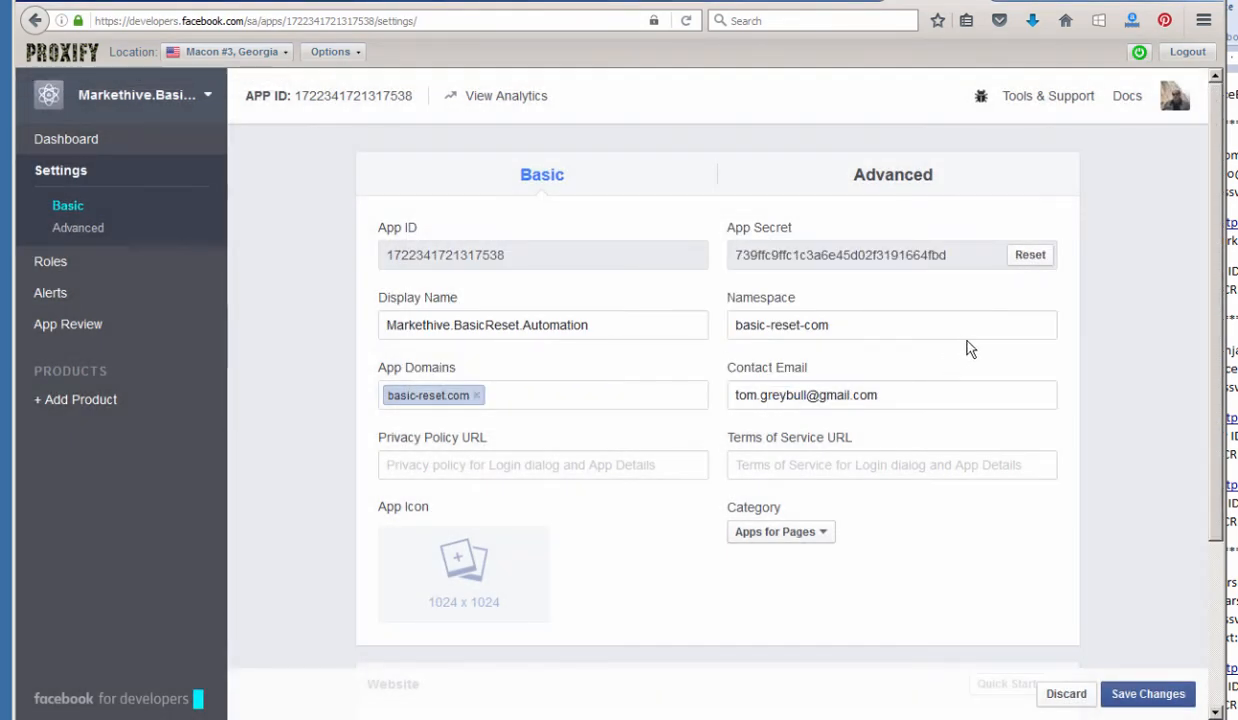
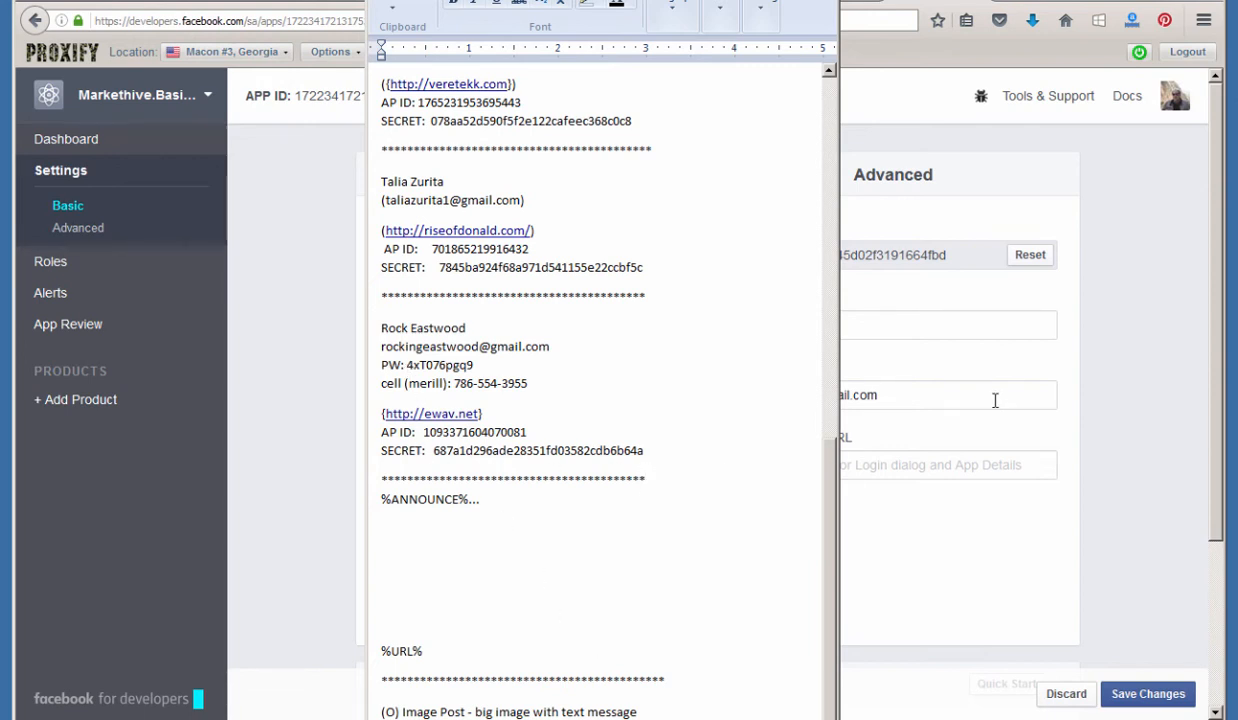
Add an empty line in WordPad between the ewav.net separator and %ANNOUNCE%.
key("Return")
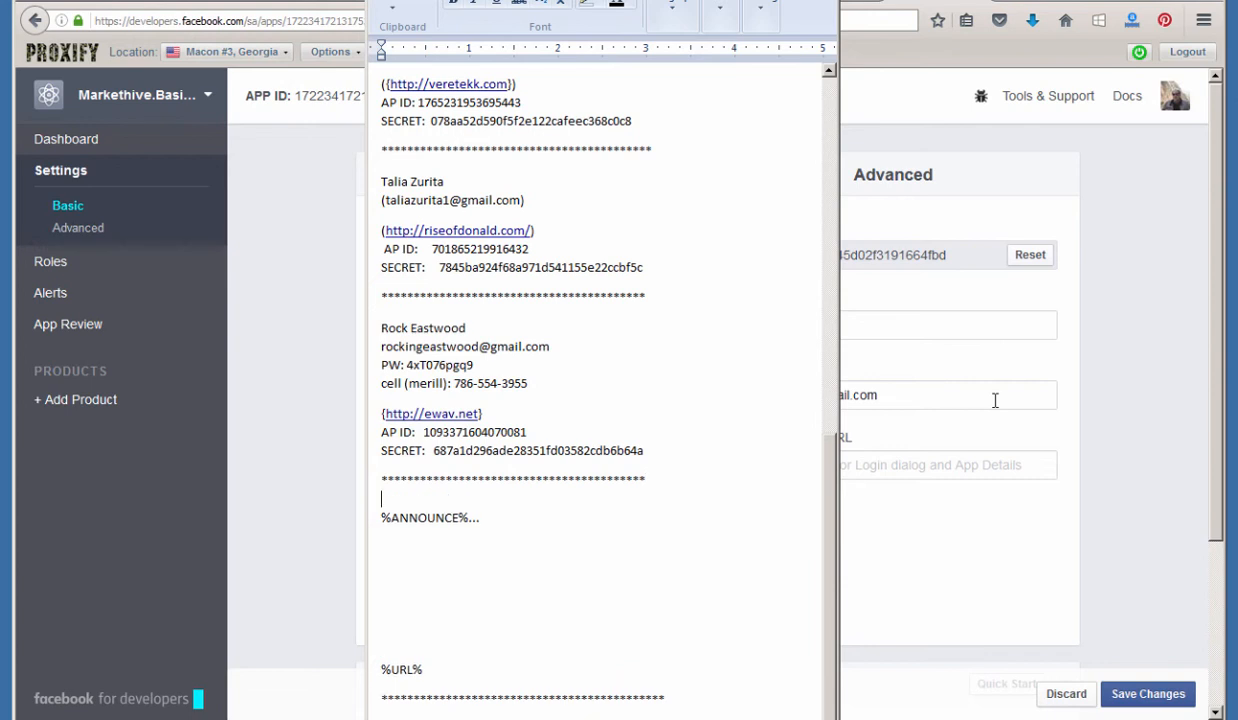
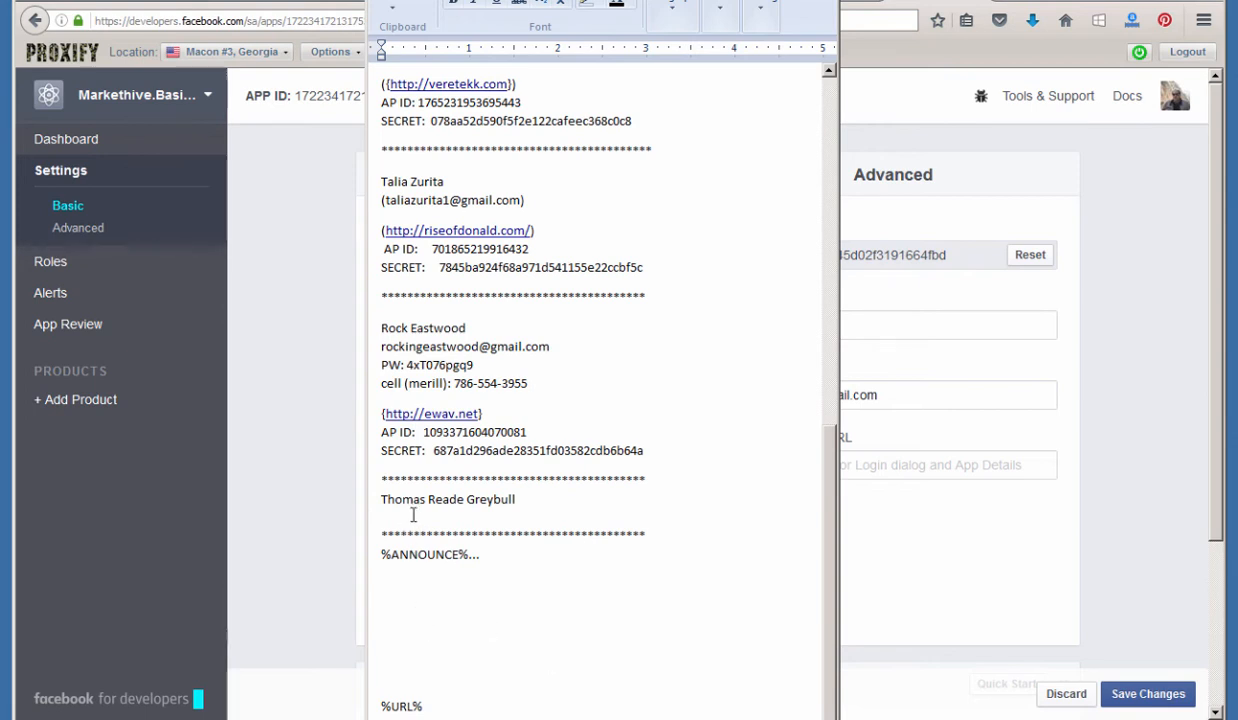
Paste the contact's e-mail address below their name and leave a blank line above the asterisk row.
key("ctrl+v")
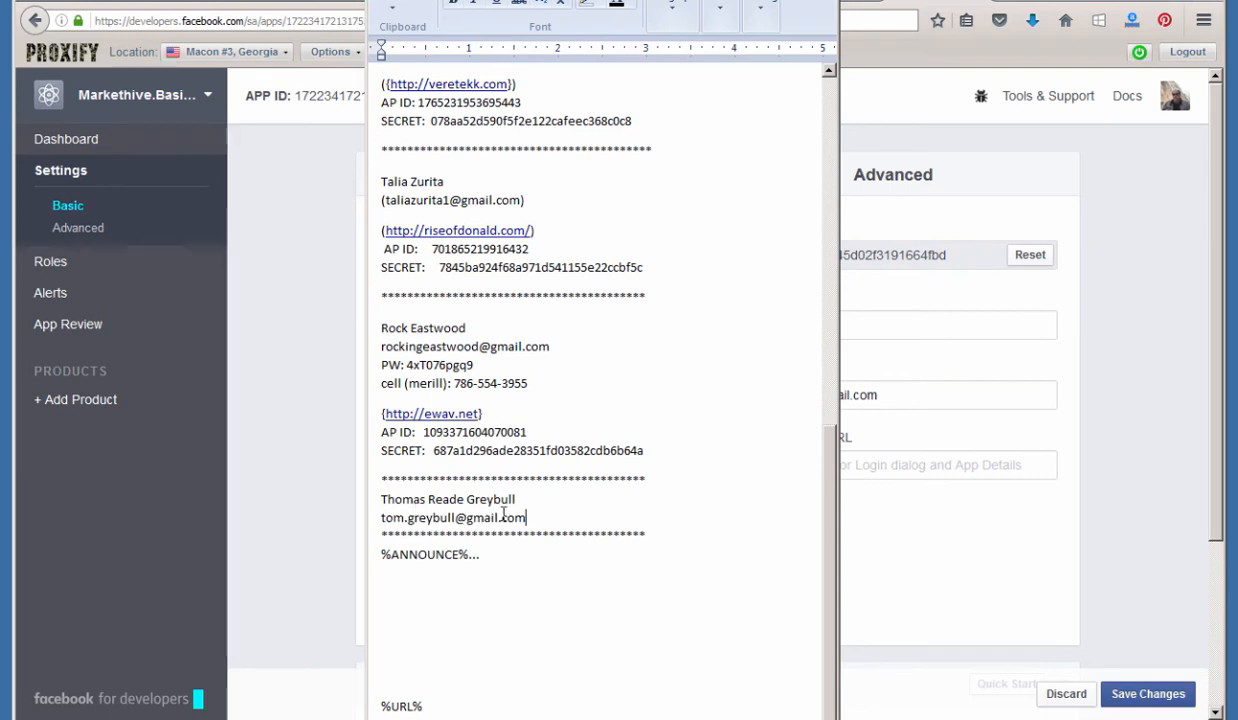
key("Return")
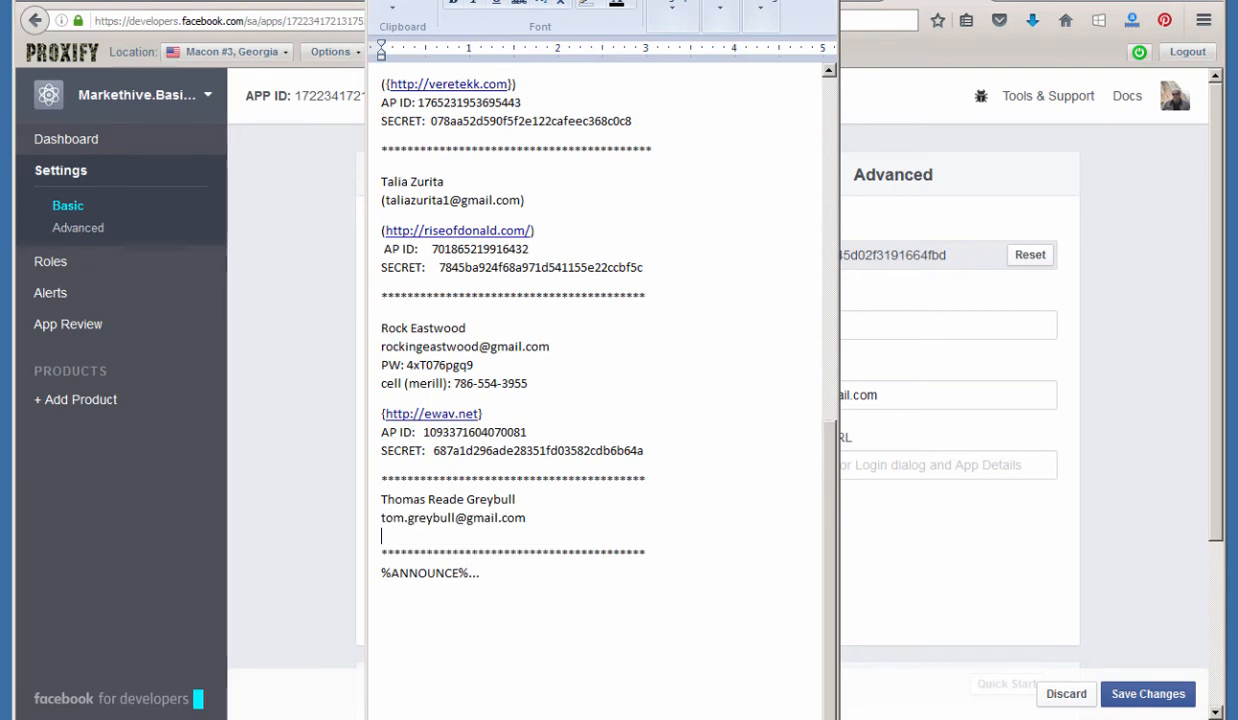
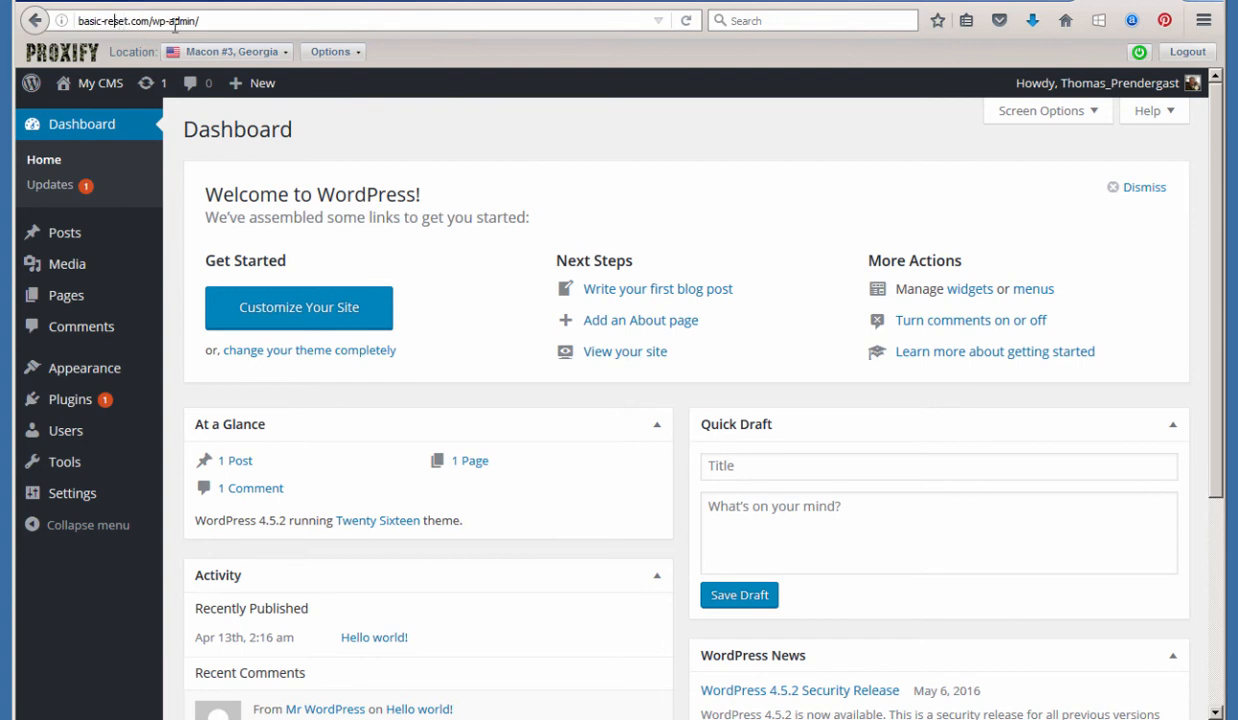
Select the site's domain basic-reset.com in the browser address bar for copying.
left_click_drag(150, 22, 42, 26)
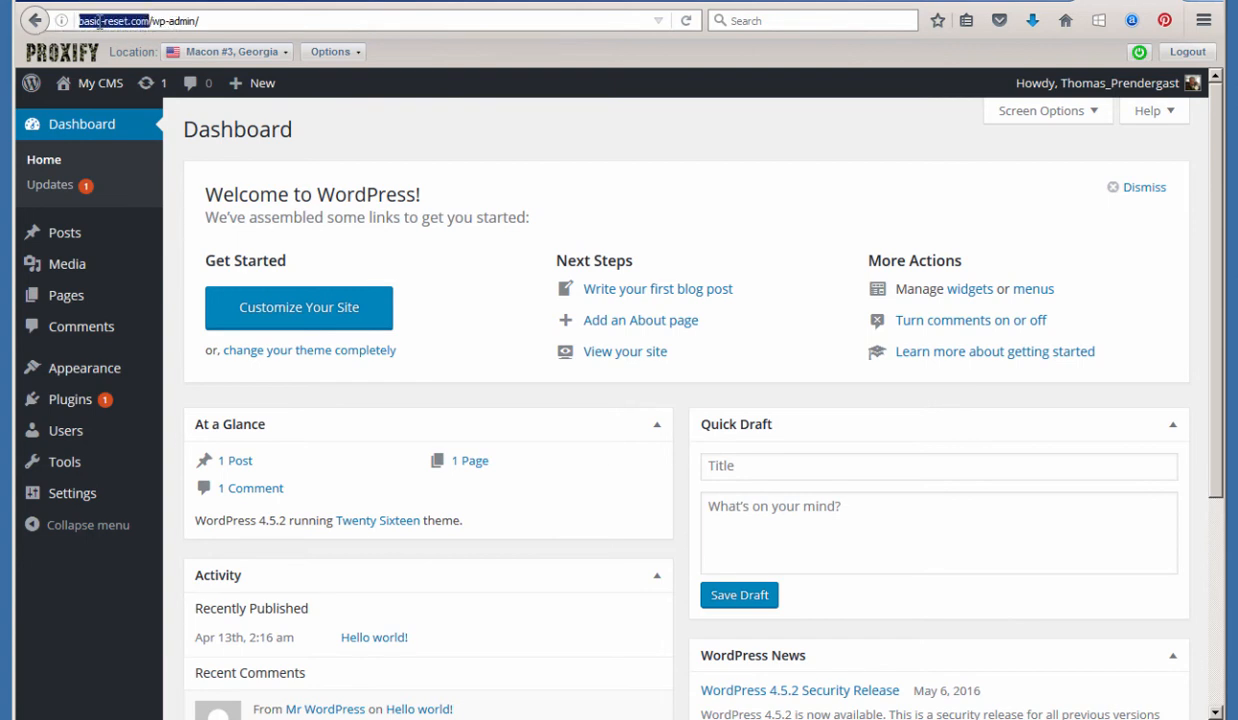
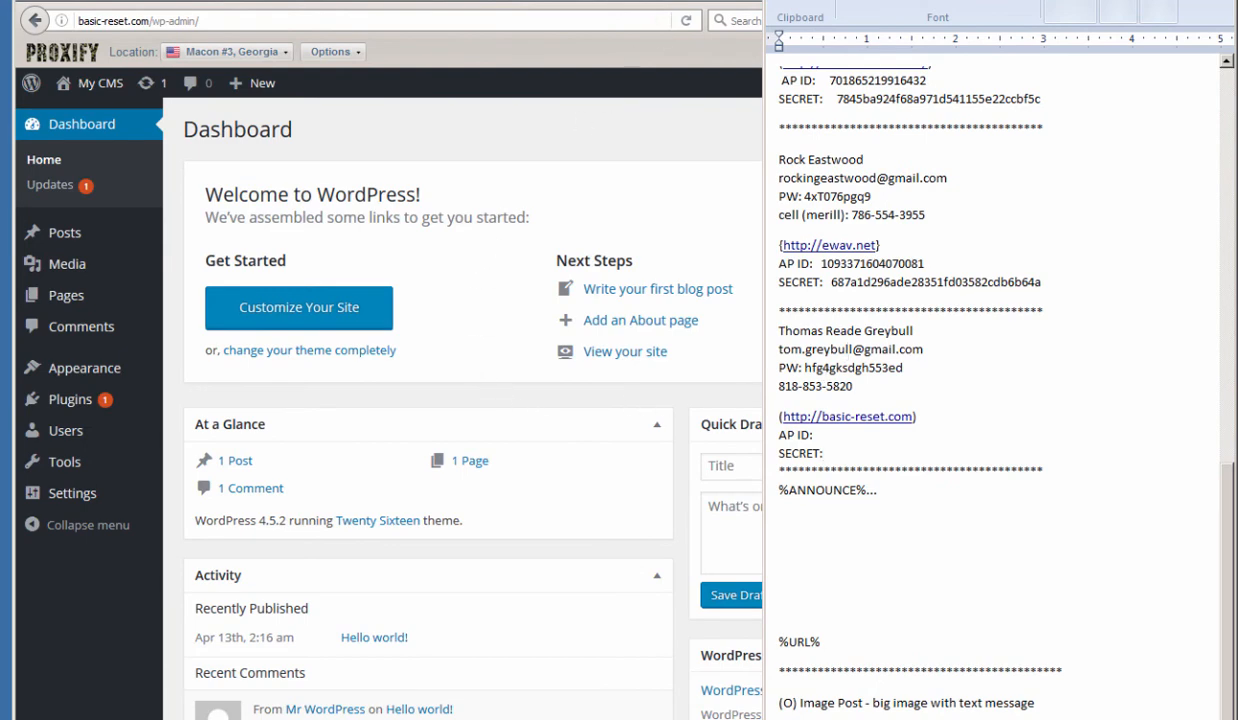
Copy the Facebook app's App ID into the notes after the AP ID: label.
left_click(420, 20)
left_click(953, 1)
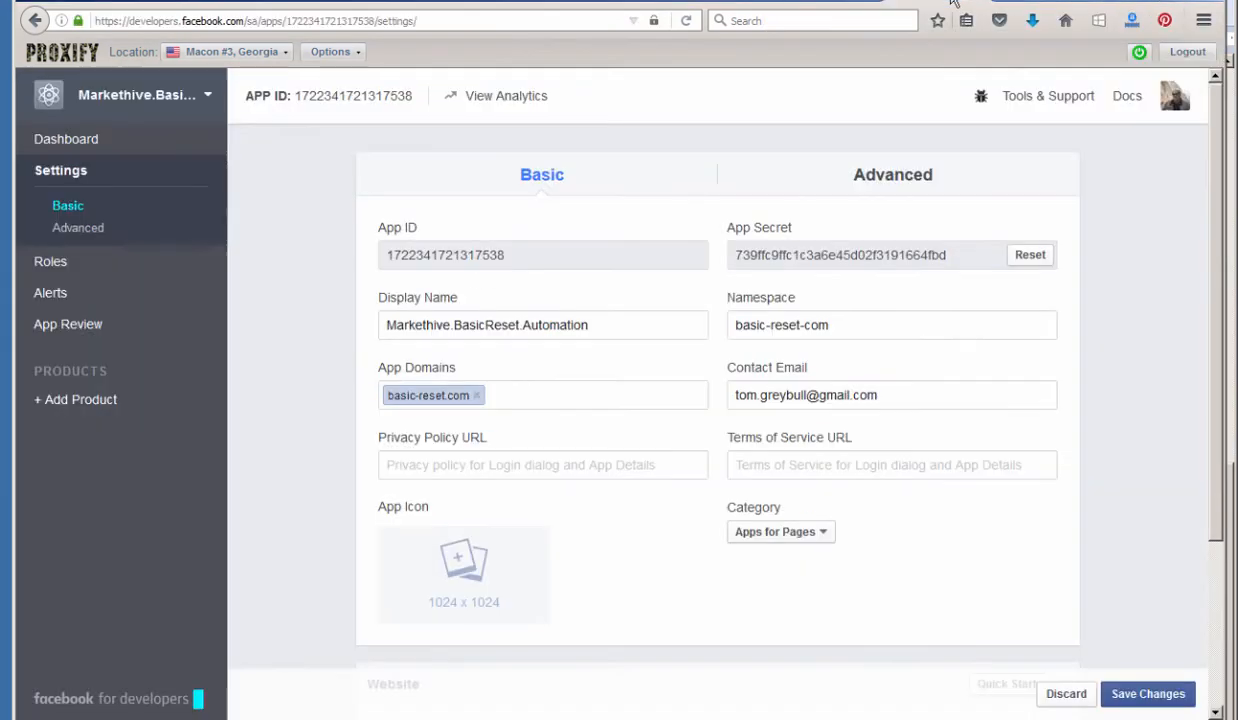
double_click(460, 256)
right_click(465, 258)
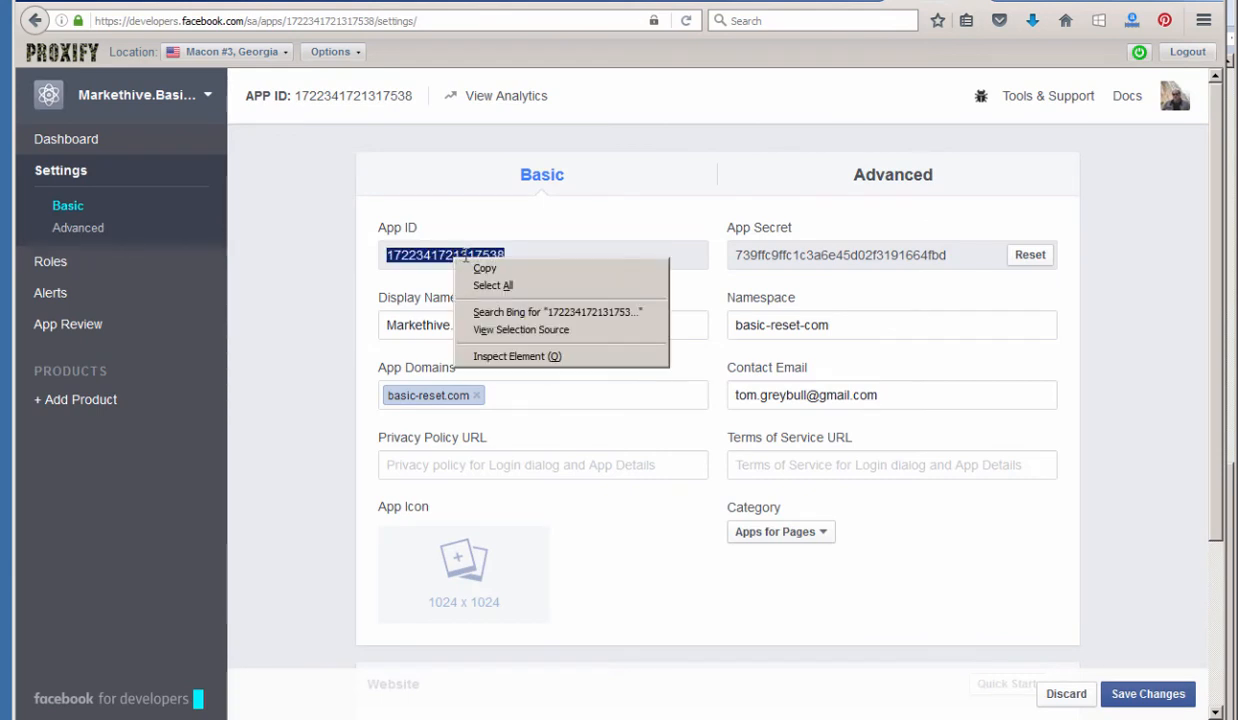
left_click(484, 268)
key("alt+Tab")
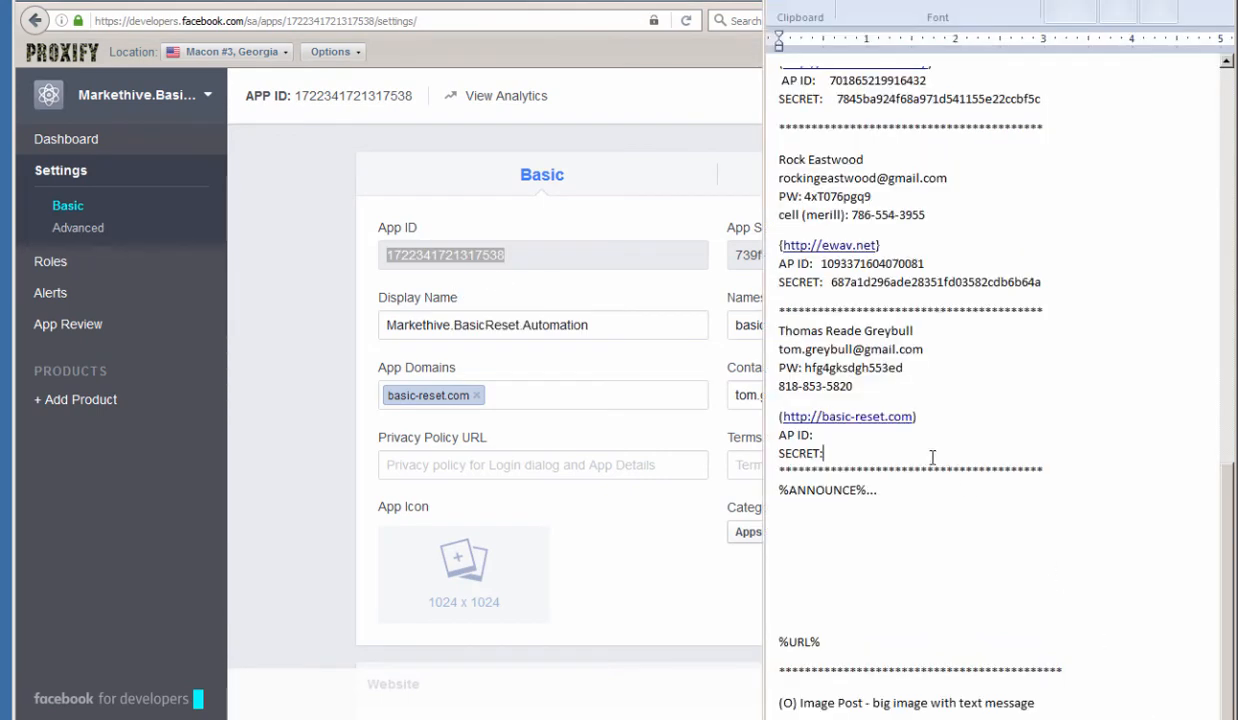
left_click(843, 433)
key("ctrl+v")
Copy the App Secret into the notes after the SECRET: label.
left_click(645, 217)
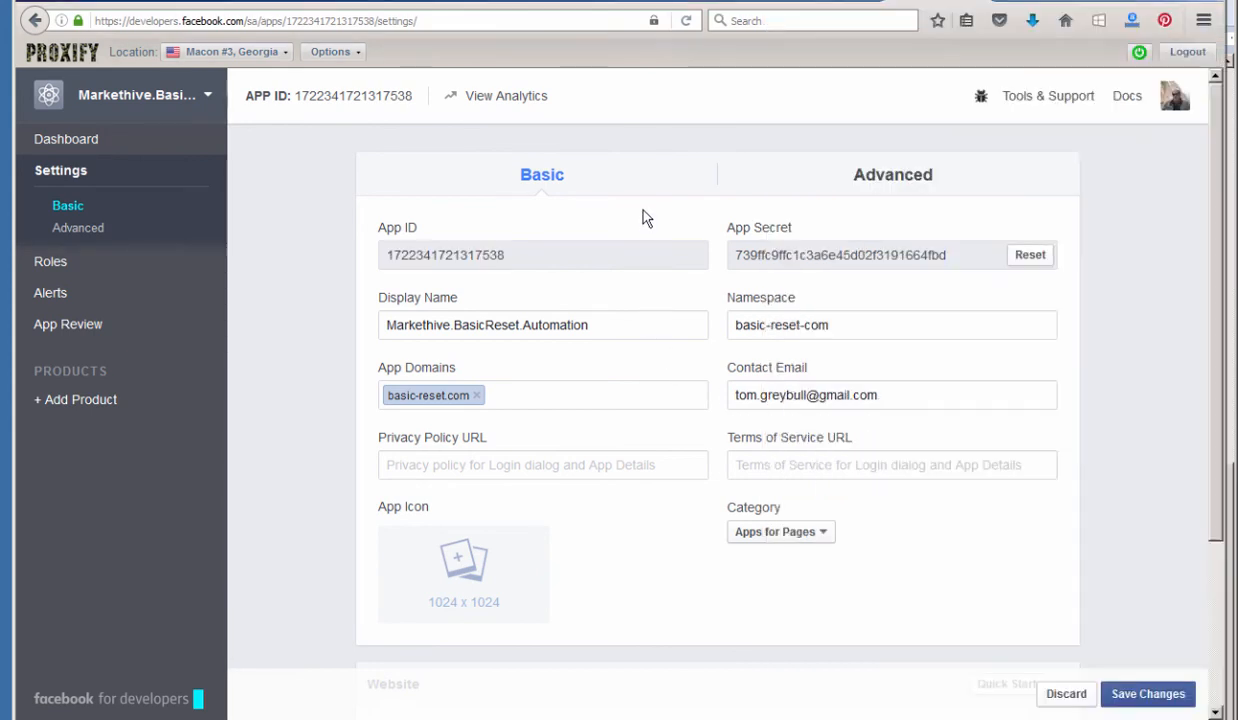
double_click(757, 254)
right_click(757, 250)
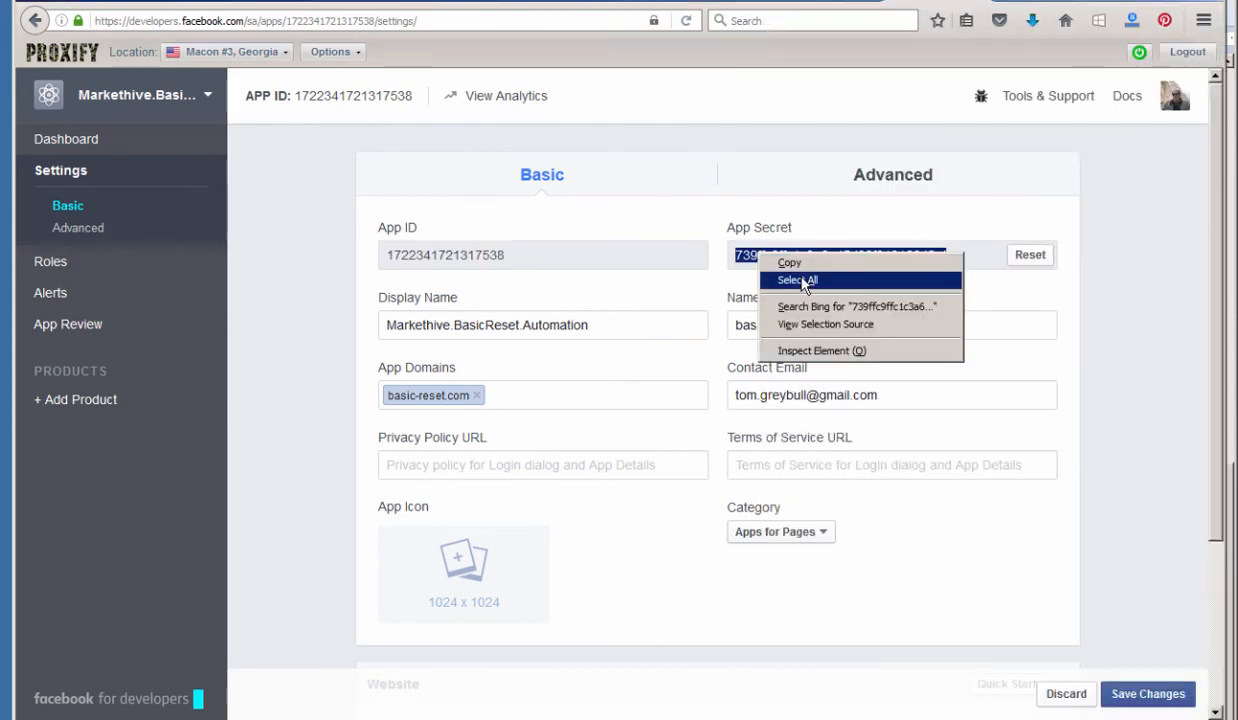
left_click(782, 263)
key("alt+Tab")
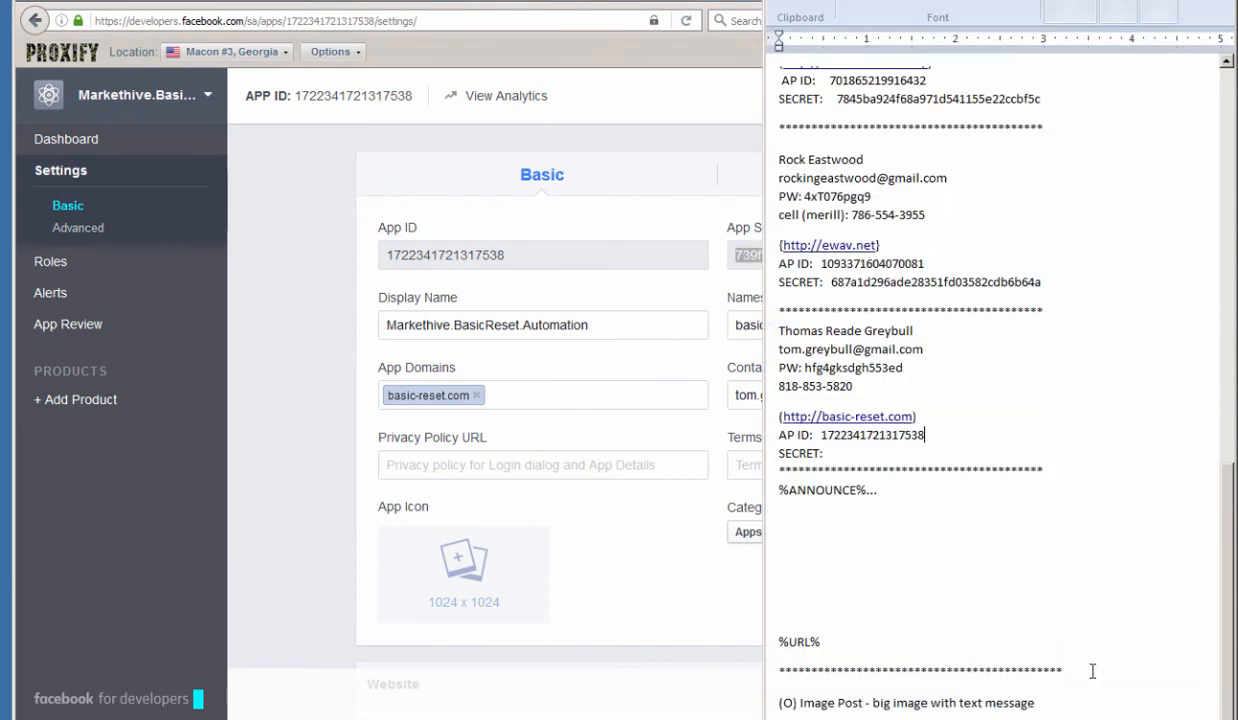
left_click(856, 453)
key("ctrl+v")
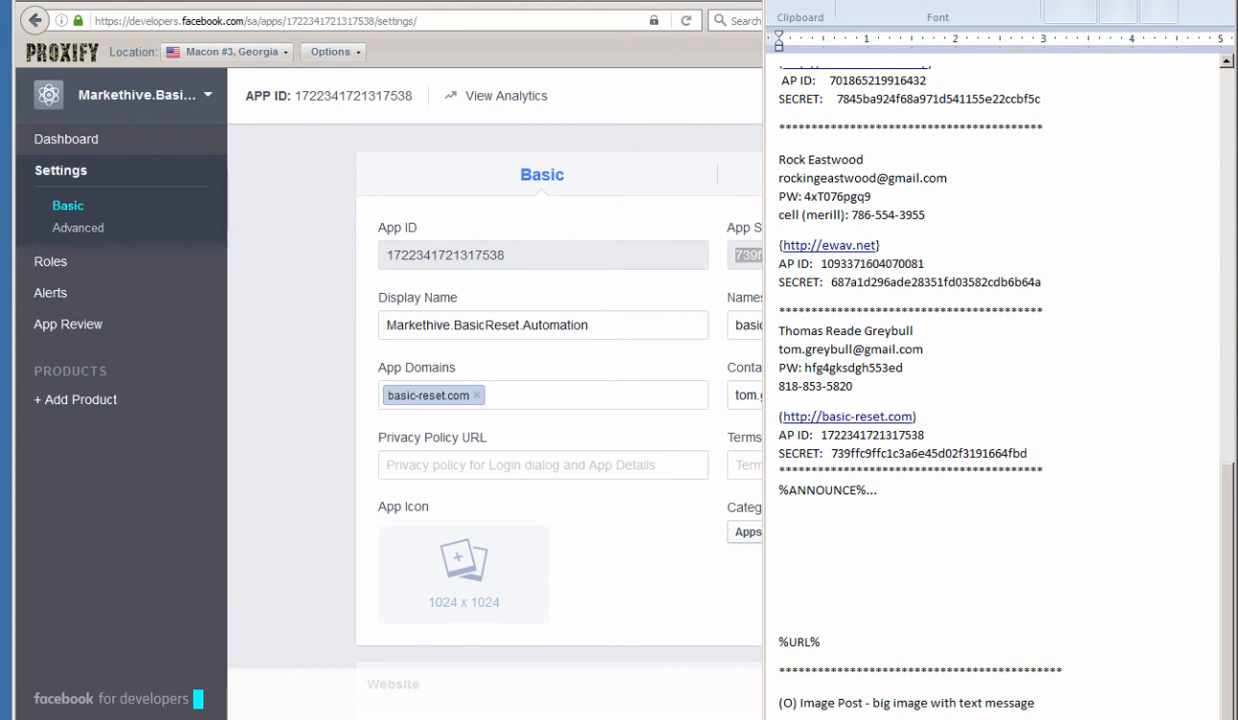
left_click(605, 218)
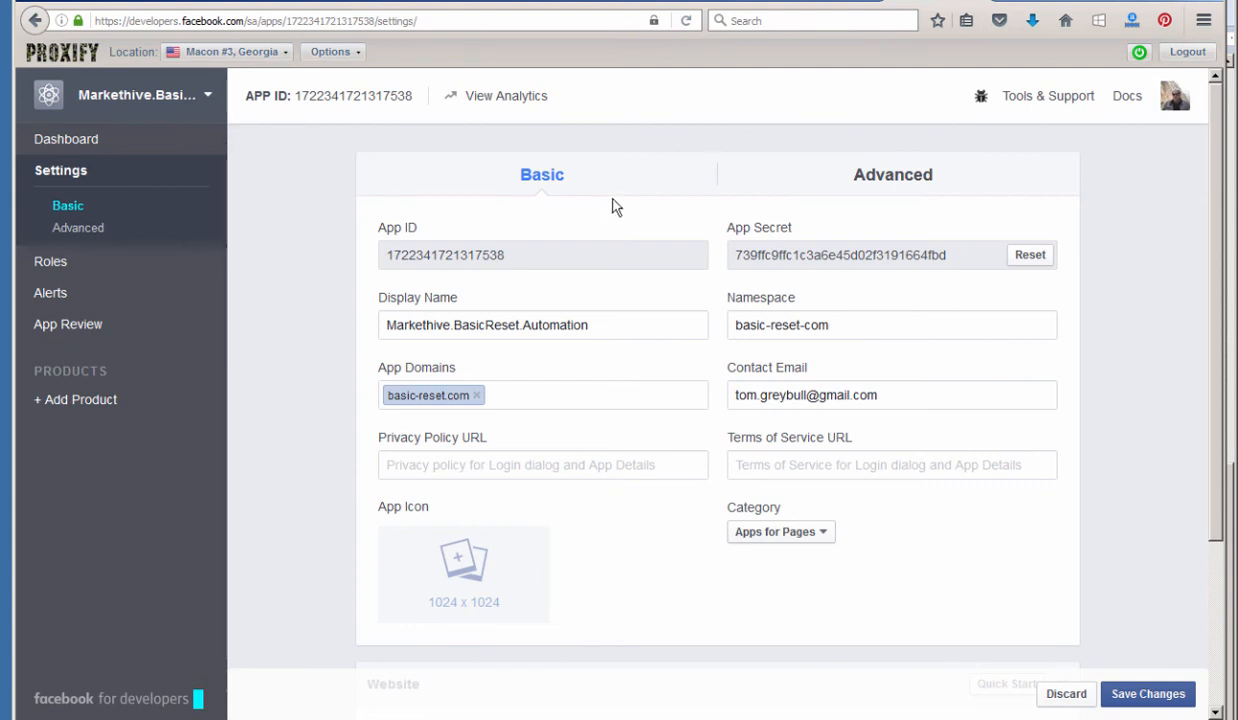
Go from the developer site to the Facebook news feed, then show the 'List of controled FB groups' notes.
left_click(1172, 98)
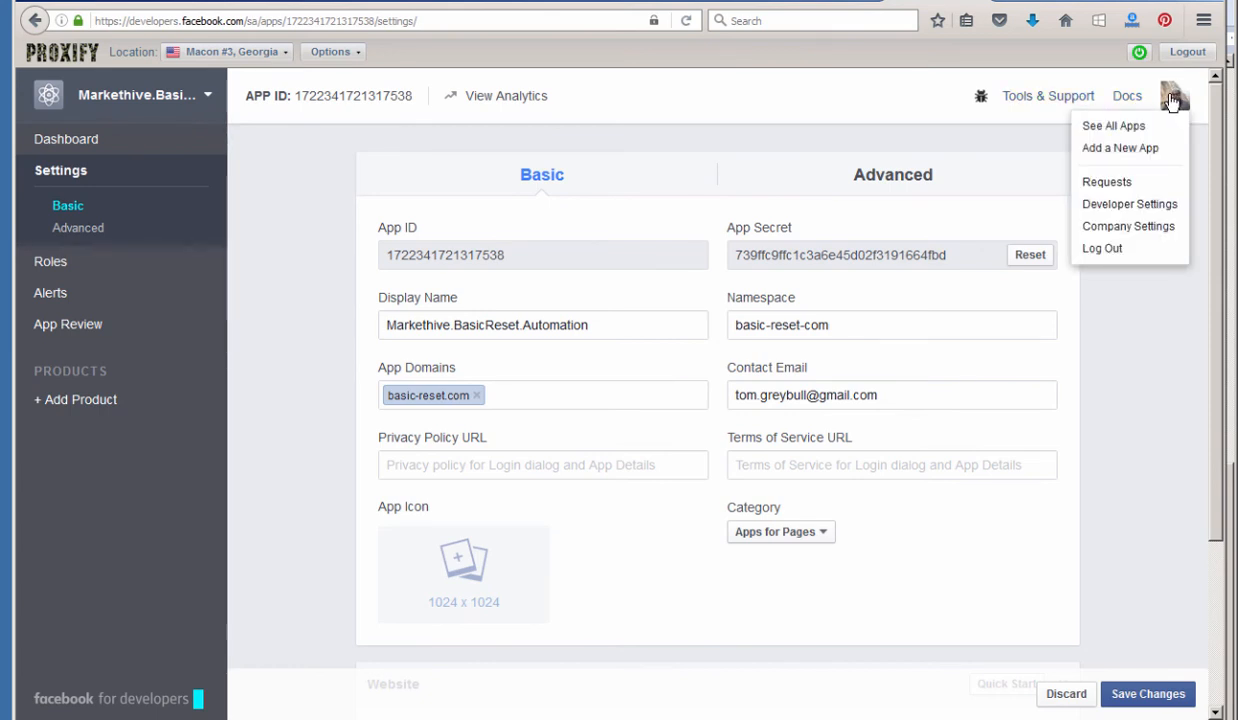
left_click(1102, 248)
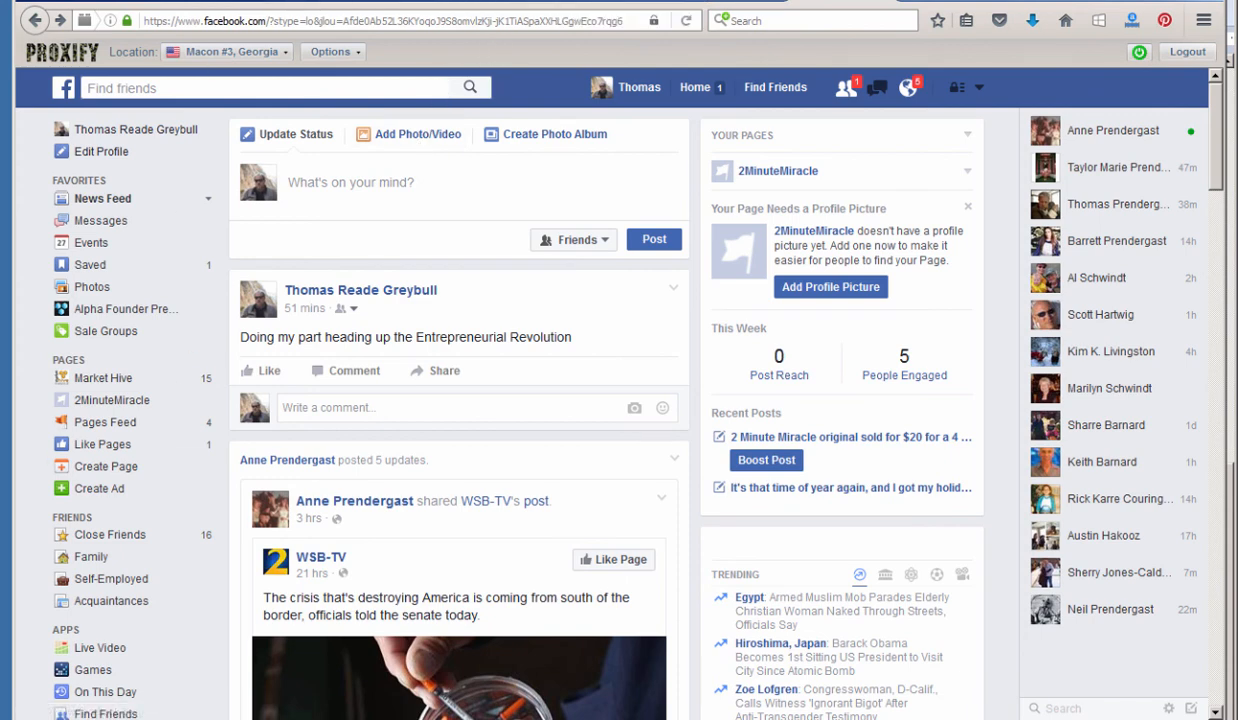
key("alt+Tab")
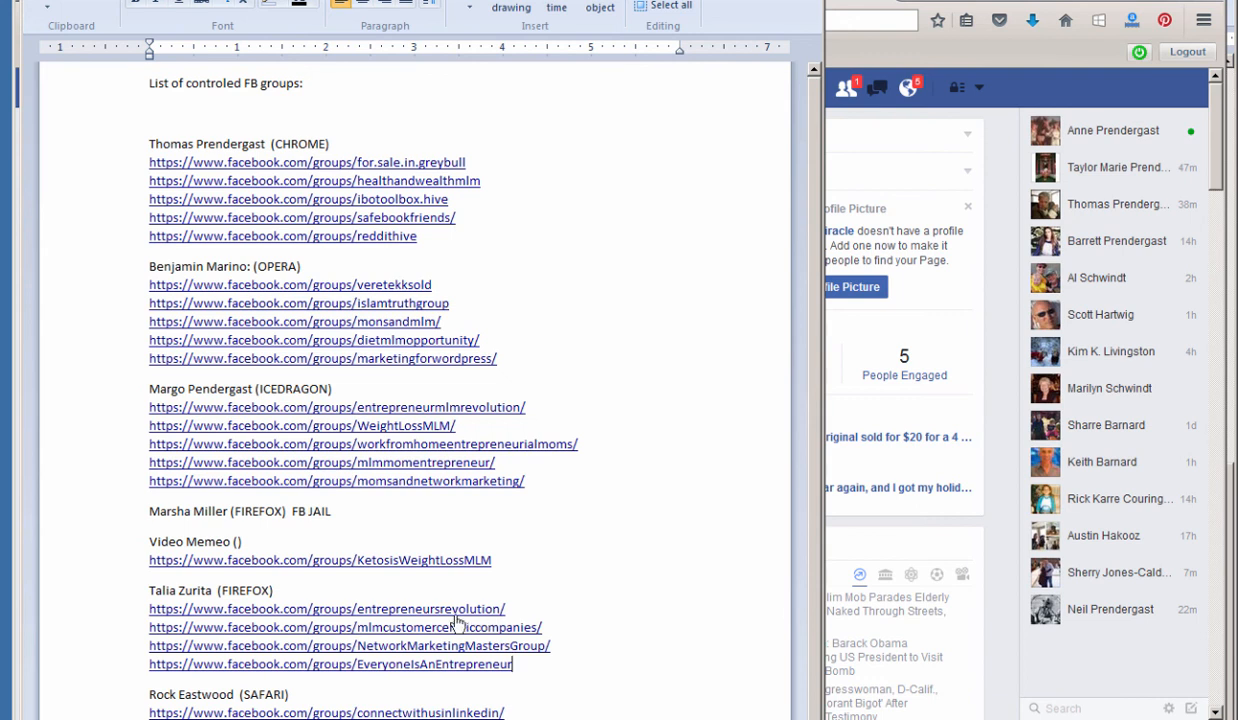
Copy the entrepreneursrevolution group URL from the notes and load it in Facebook.
left_click(356, 608)
left_click(496, 606, "shift")
left_click_drag(497, 607, 150, 608)
right_click(155, 608)
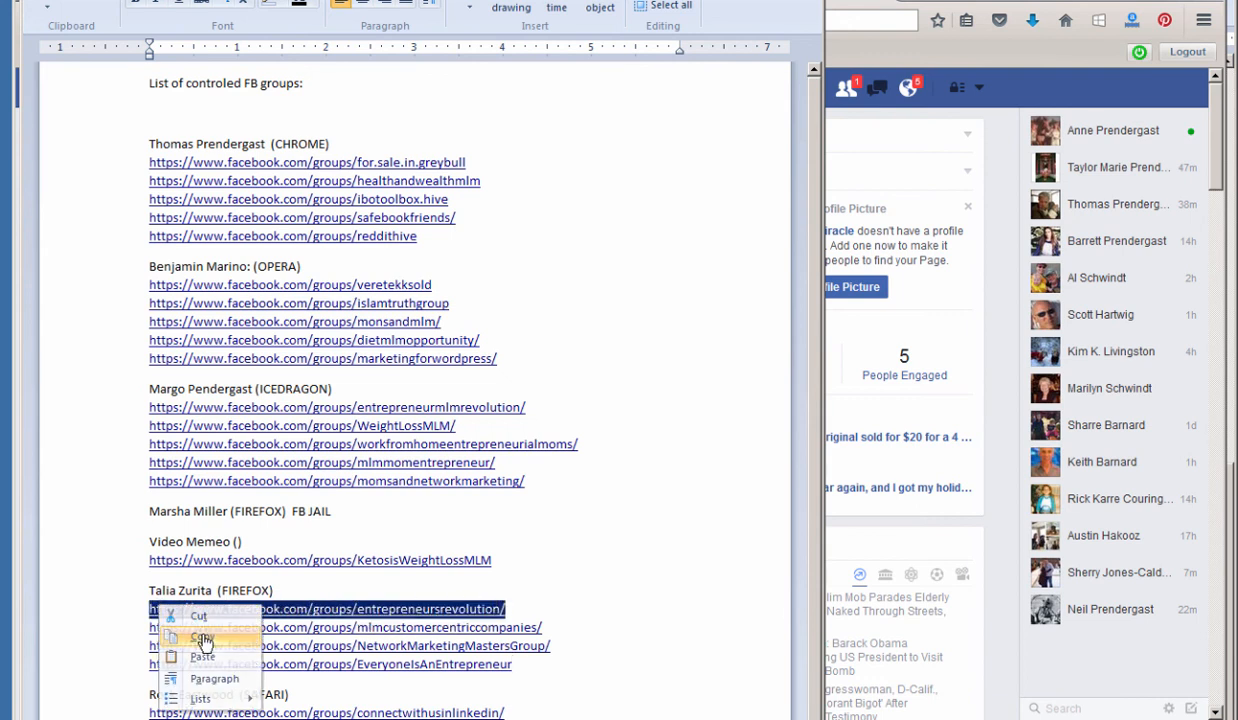
left_click(201, 636)
left_click(1217, 130)
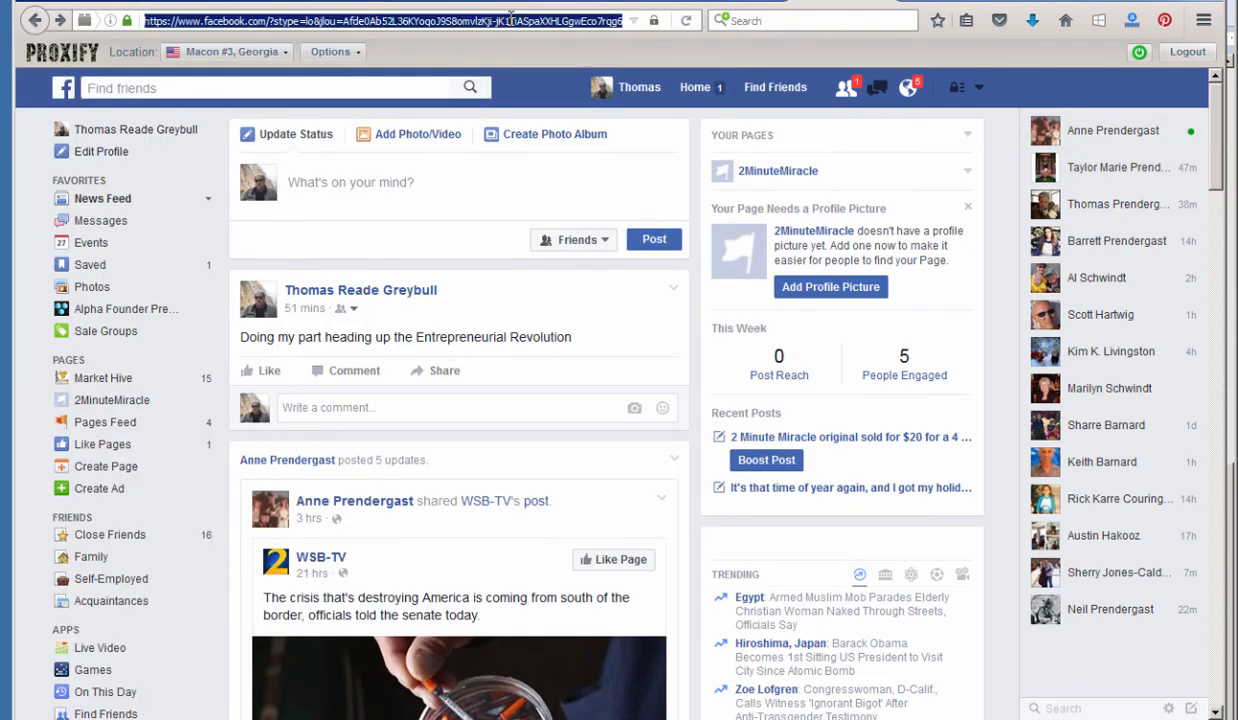
key("ctrl+v")
key("Return")
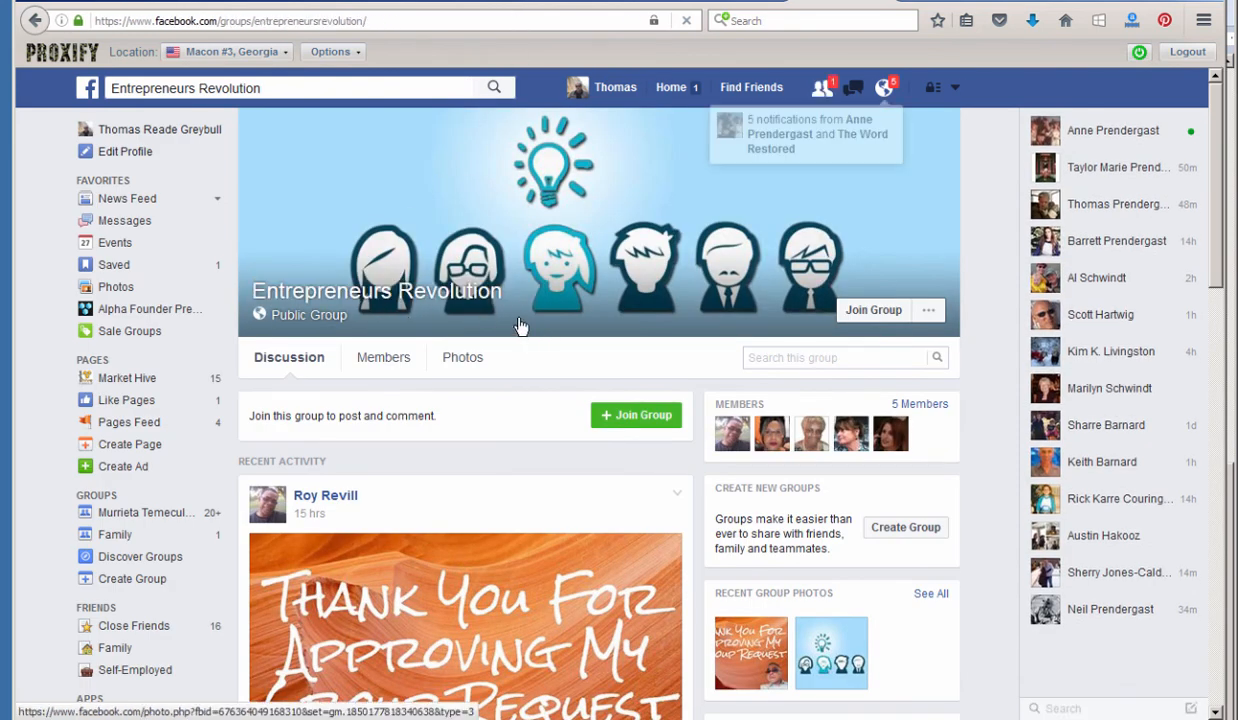
Request to join the Entrepreneurs Revolution group and scroll through its page.
left_click(871, 311)
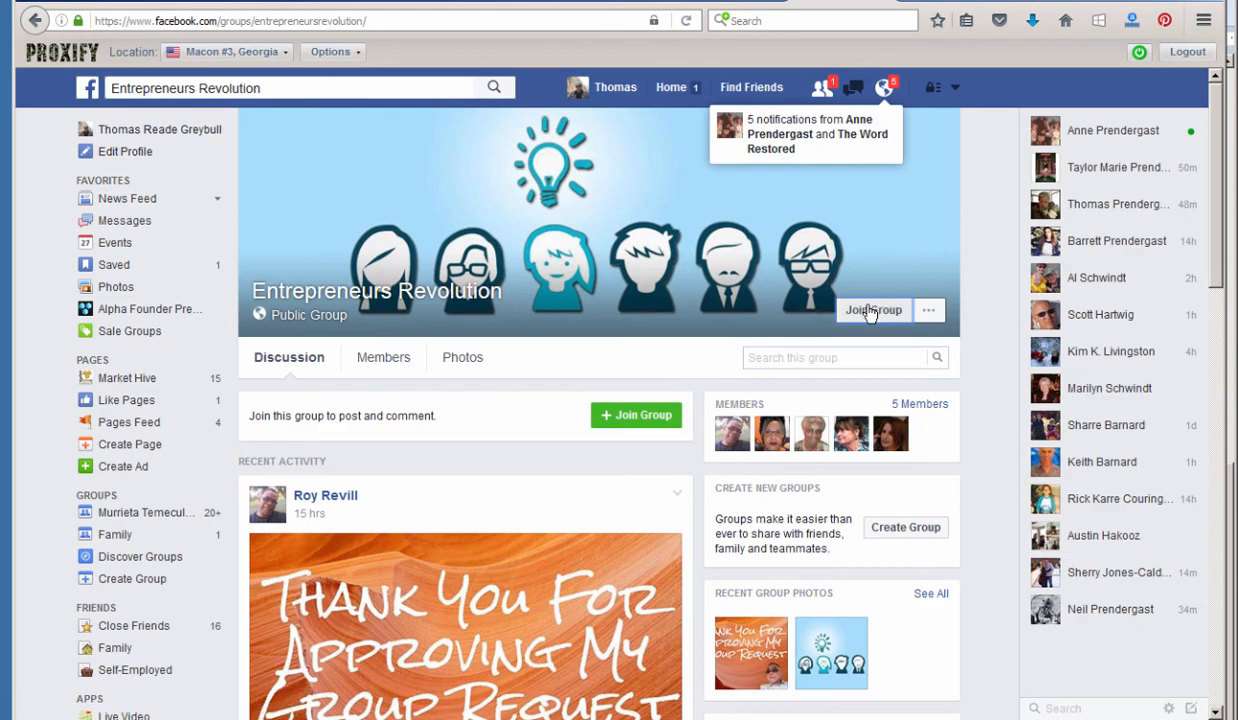
scroll(685, 481, "down", 5)
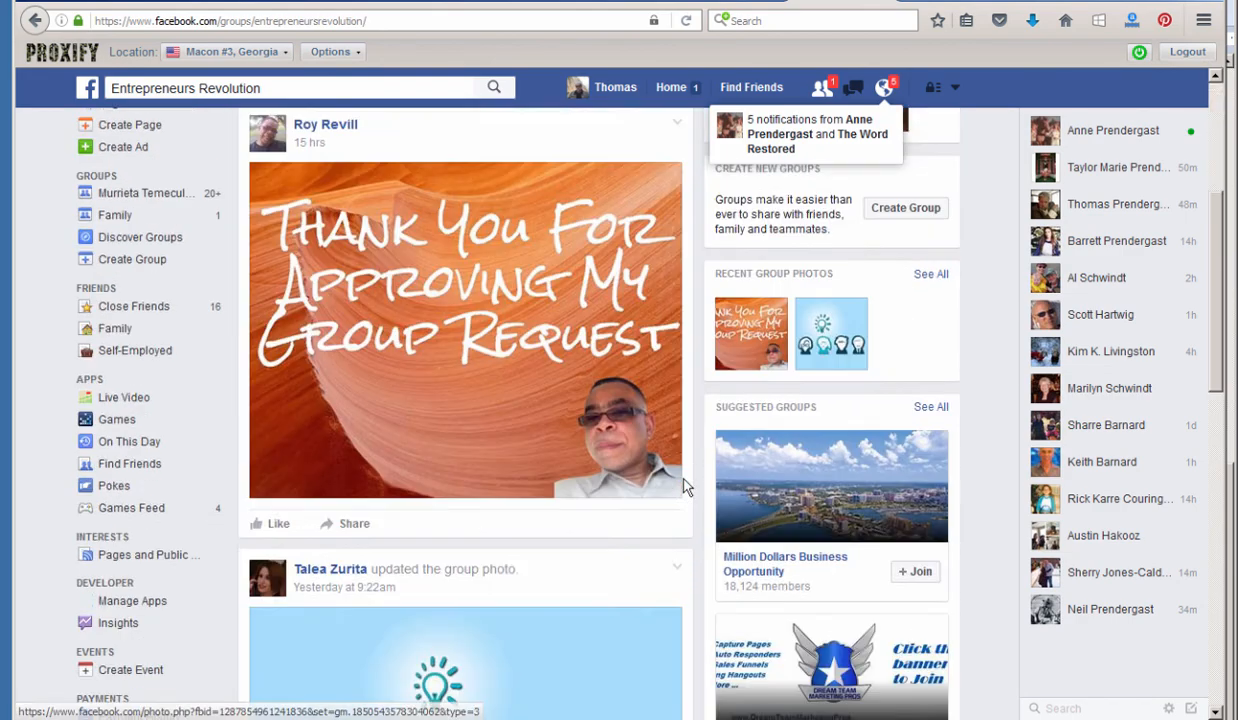
scroll(685, 485, "down", 6)
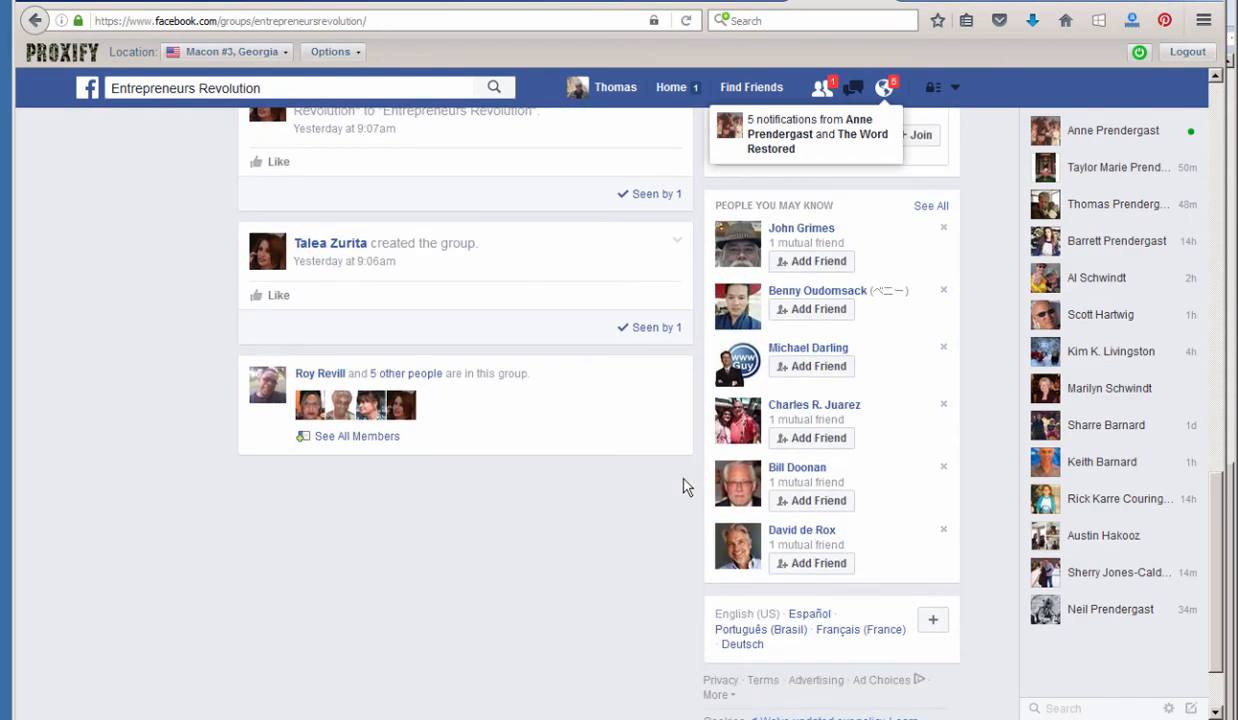
scroll(685, 485, "up", 7)
scroll(685, 485, "up", 1)
scroll(685, 487, "up", 3)
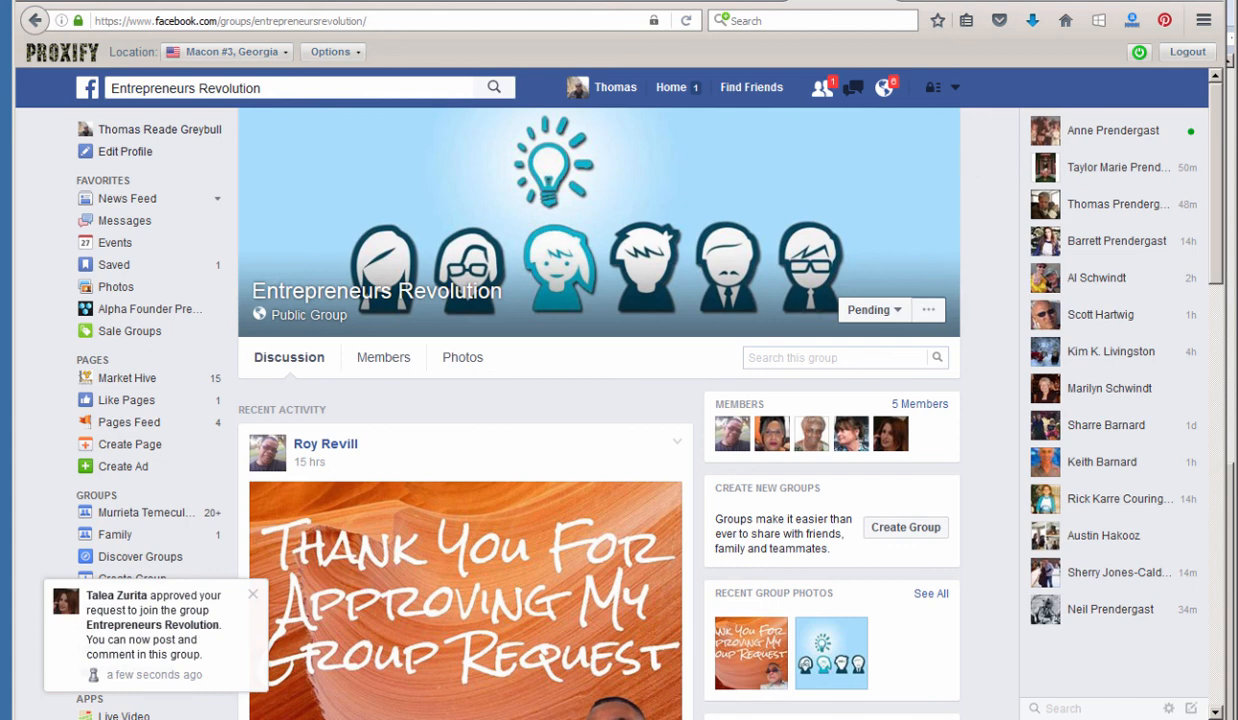
Reload the group page and dismiss the notice confirming membership is Joined.
right_click(845, 3)
left_click(866, 10)
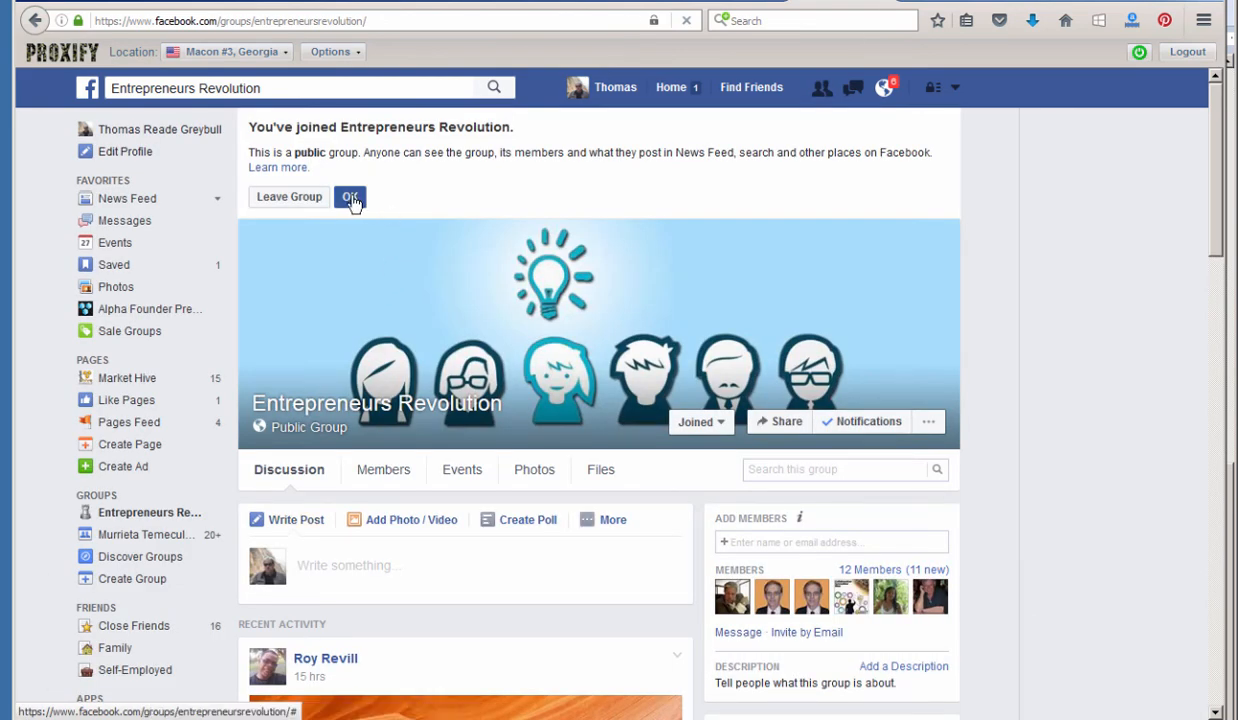
left_click(350, 199)
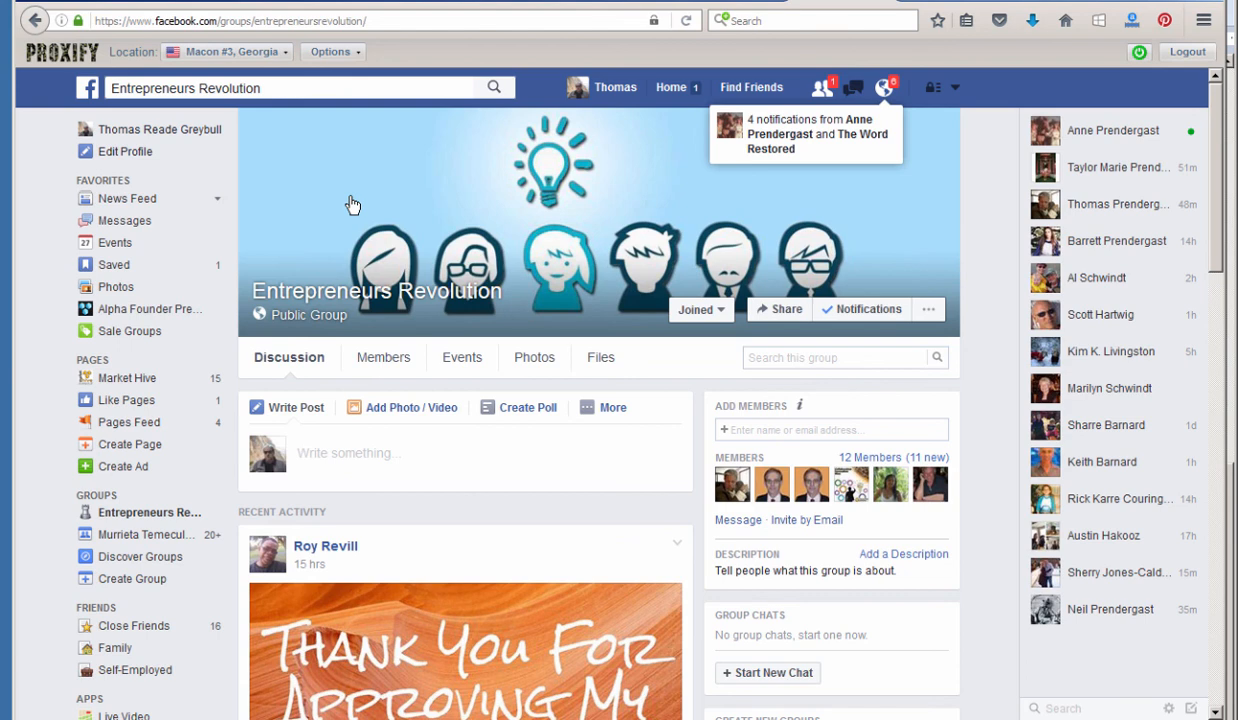
Copy the group name from the search box and return to the basic-reset.com WordPress dashboard.
left_click(256, 85)
right_click(244, 86)
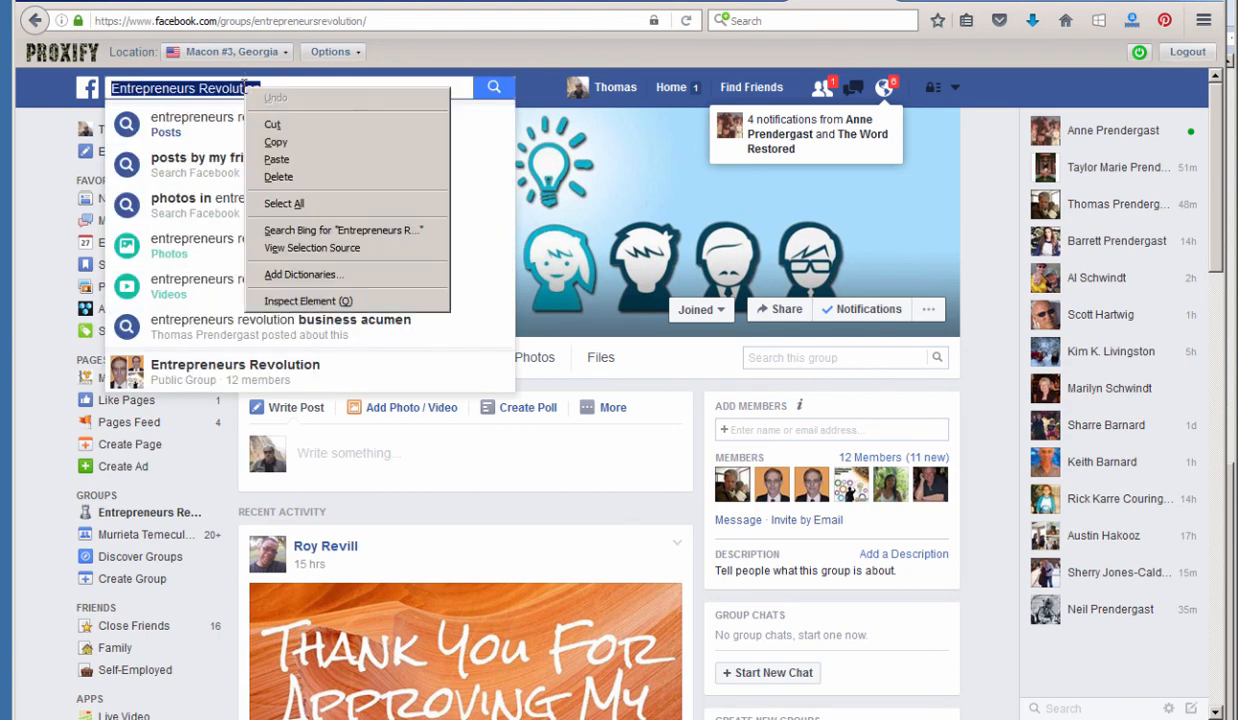
left_click(276, 142)
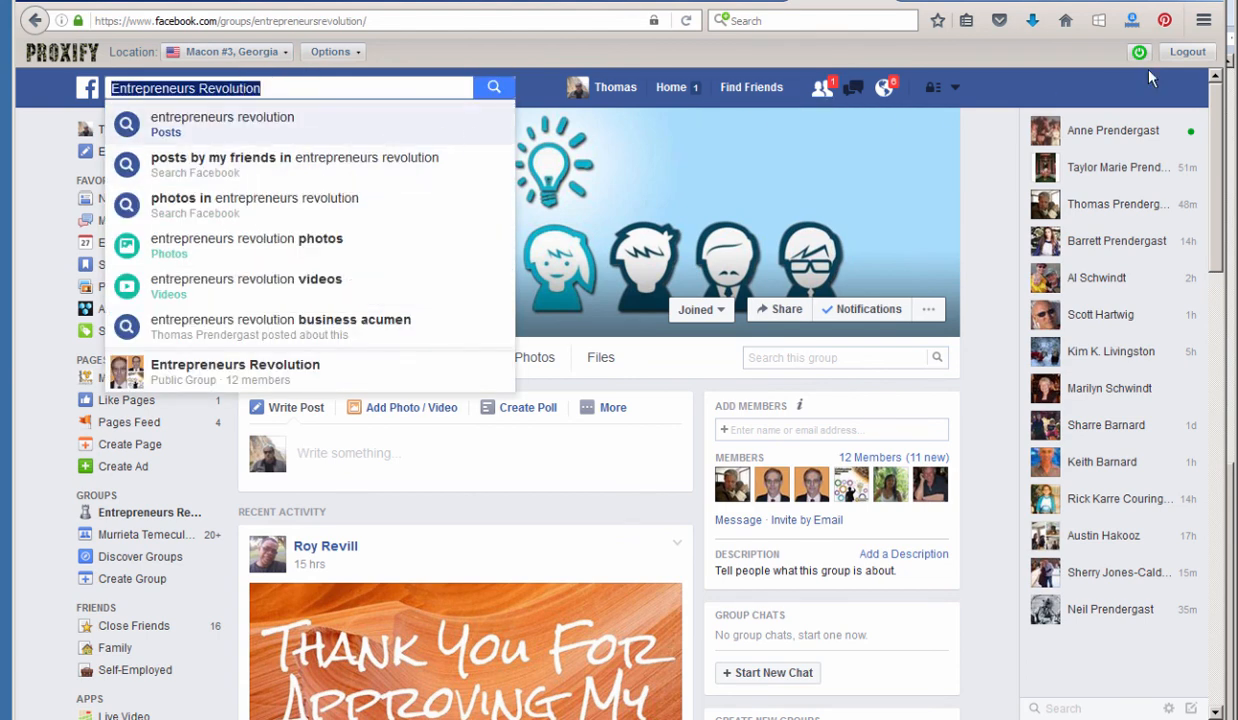
left_click(1139, 2)
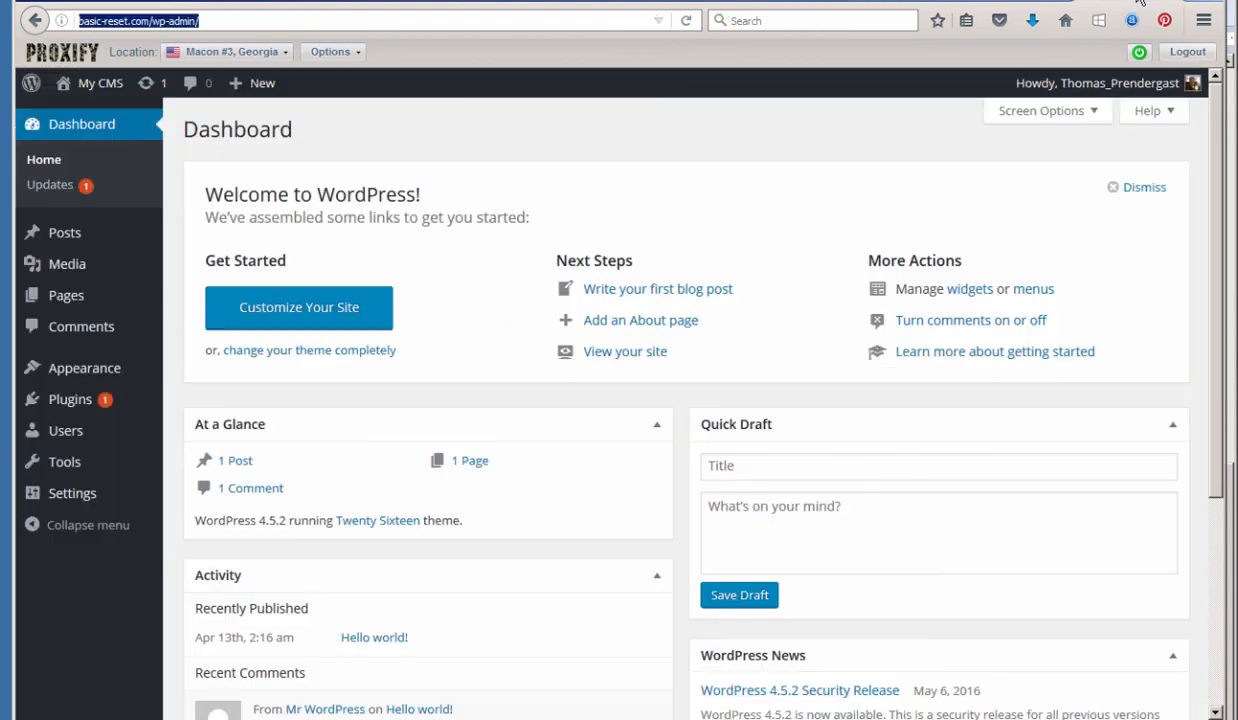
mouse_move(72, 410)
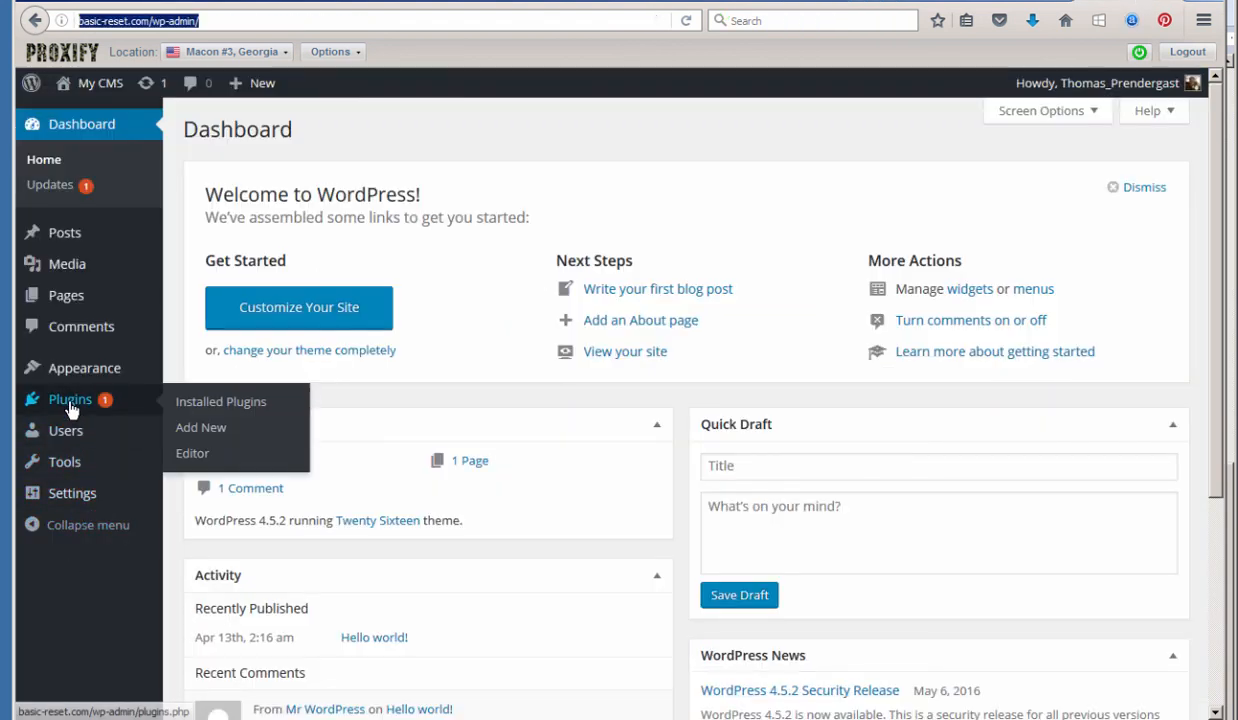